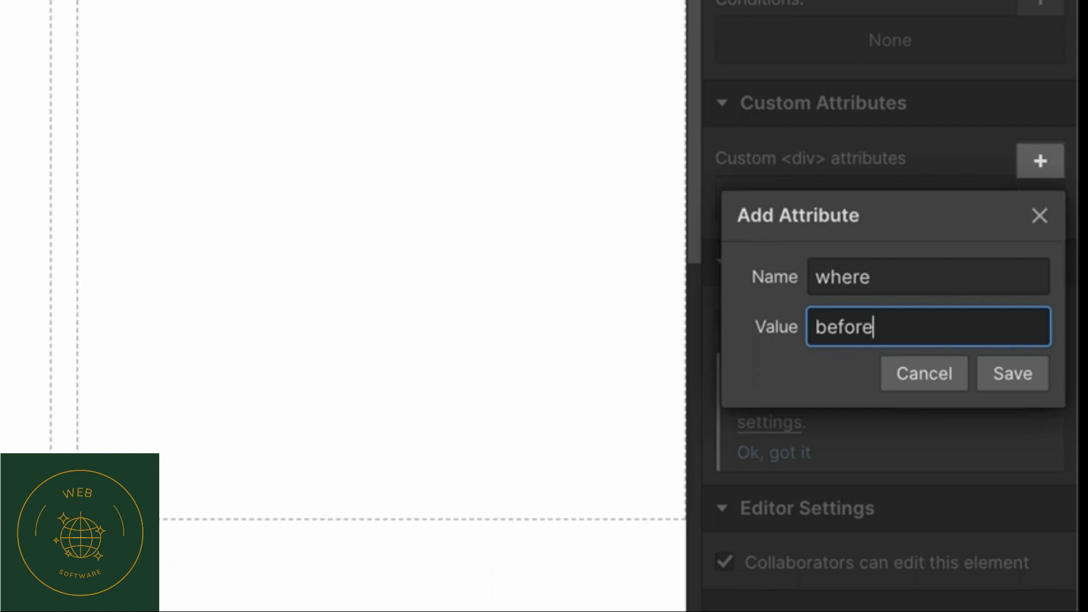
Save the div block's custom attribute where with the value before.
{"action": "left_click", "coordinate": [1015, 377]}
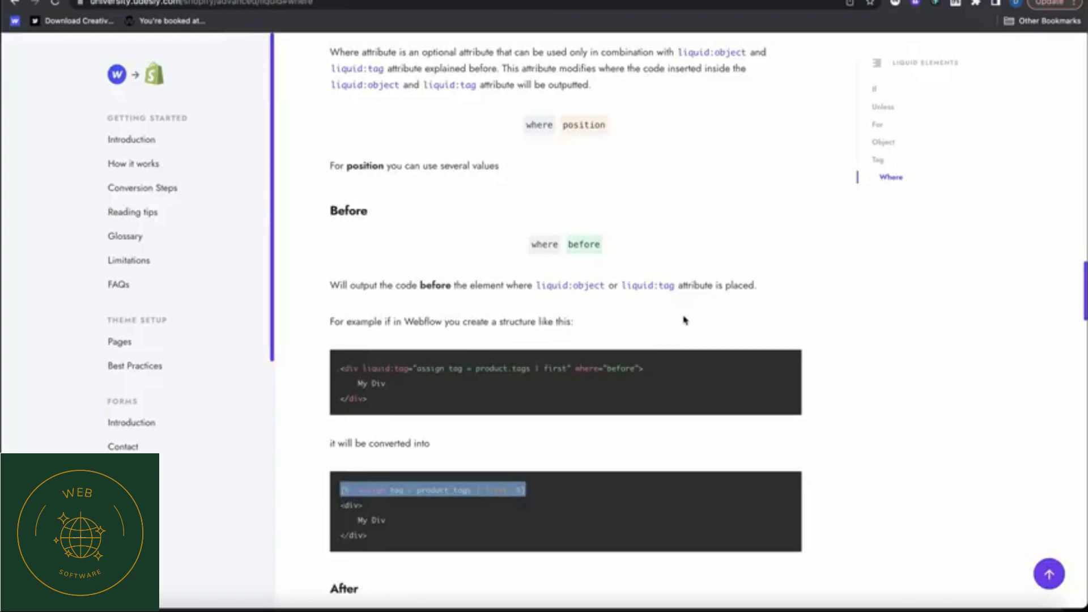
Examine the Udesly documentation on the where attribute, focusing on the Before example and its converted code.
{"action": "left_click", "coordinate": [685, 321]}
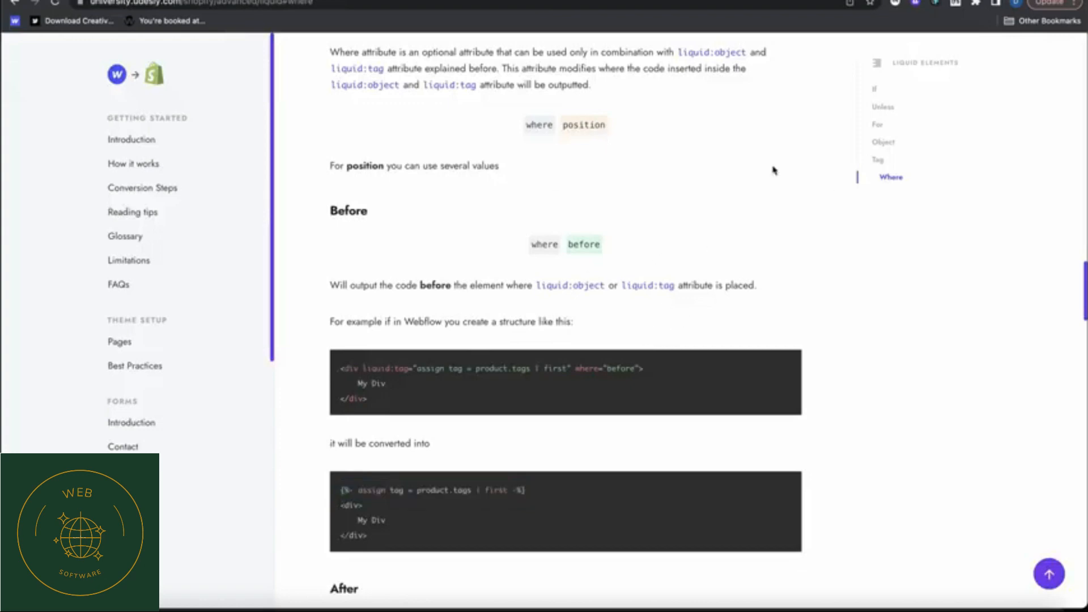
{"action": "left_click", "coordinate": [874, 164]}
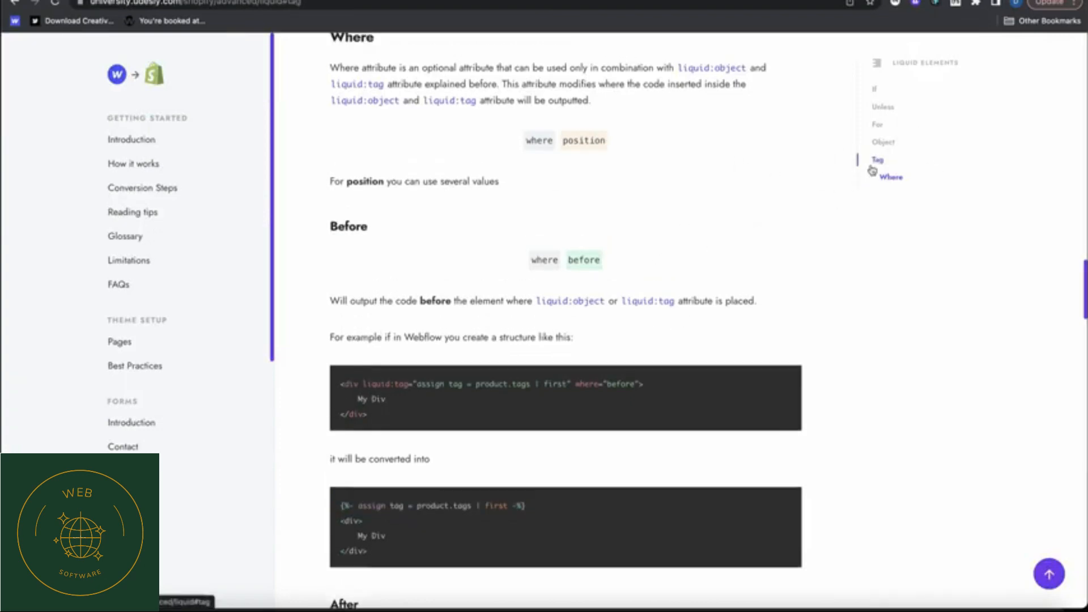
{"action": "scroll", "coordinate": [601, 340], "scroll_direction": "down", "scroll_amount": 6}
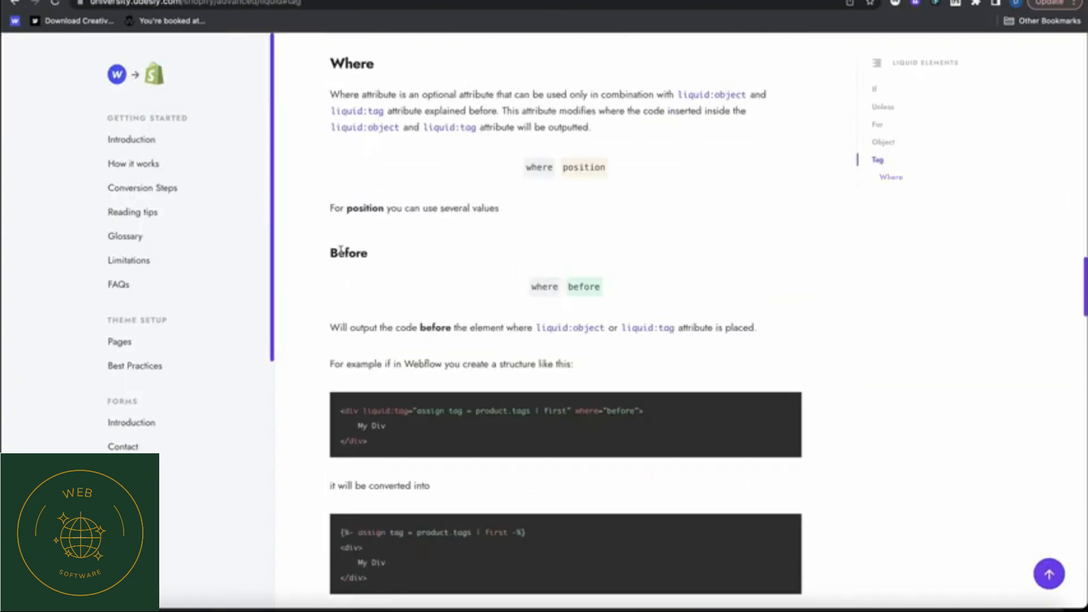
{"action": "scroll", "coordinate": [544, 289], "scroll_direction": "down", "scroll_amount": 1}
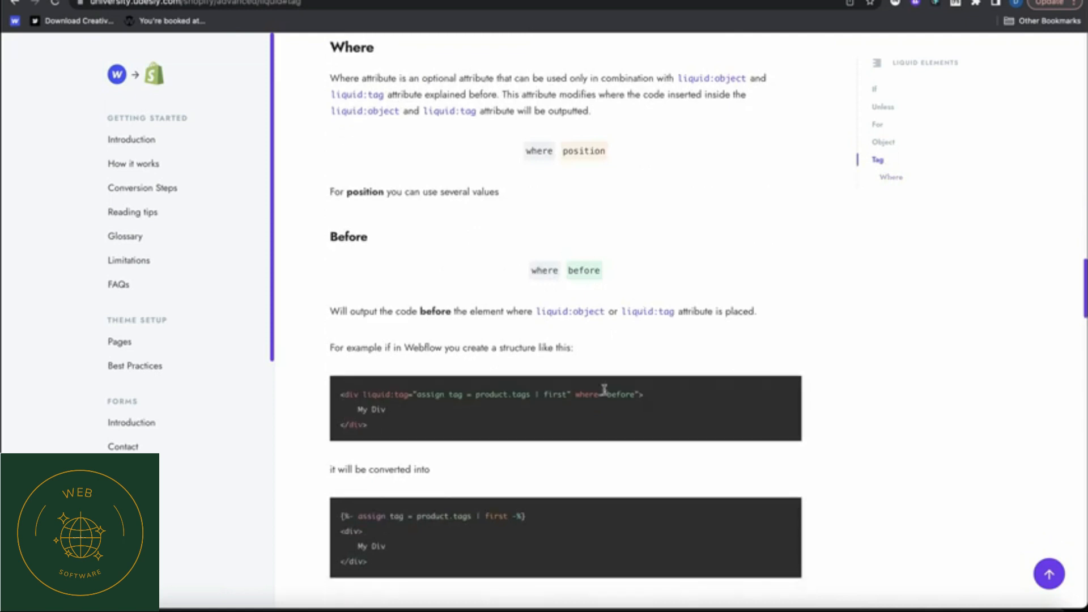
{"action": "left_click_drag", "start_coordinate": [645, 391], "coordinate": [537, 388]}
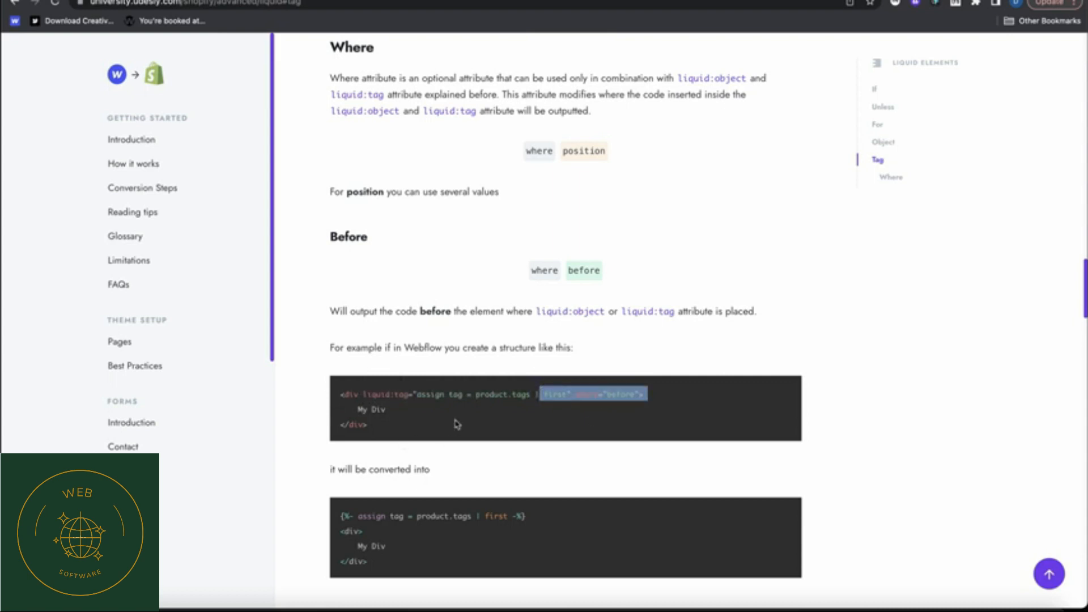
{"action": "scroll", "coordinate": [454, 420], "scroll_direction": "down", "scroll_amount": 1}
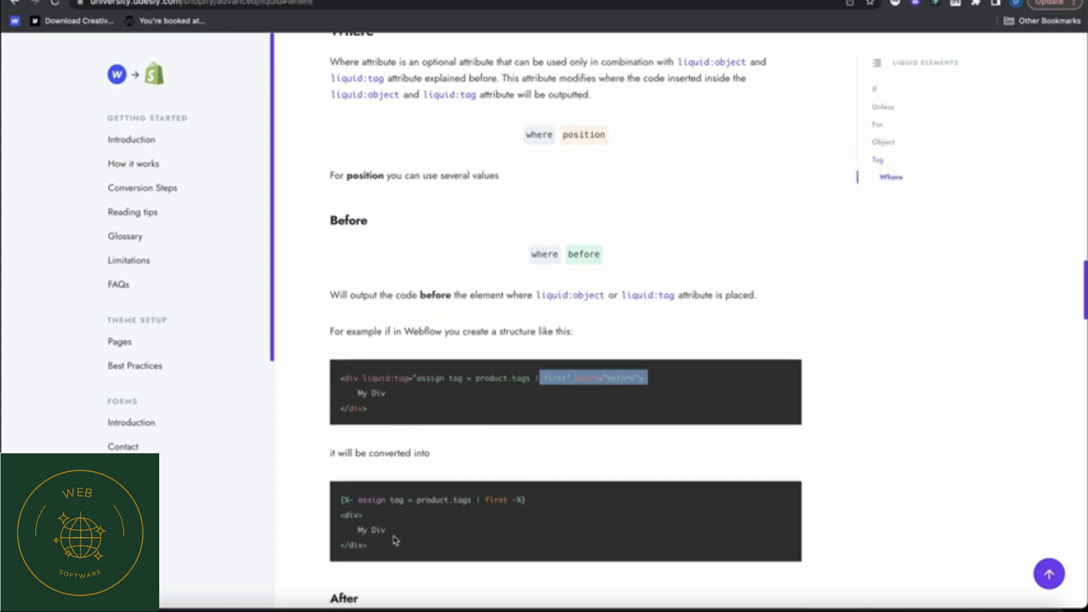
{"action": "left_click_drag", "start_coordinate": [396, 536], "coordinate": [375, 546]}
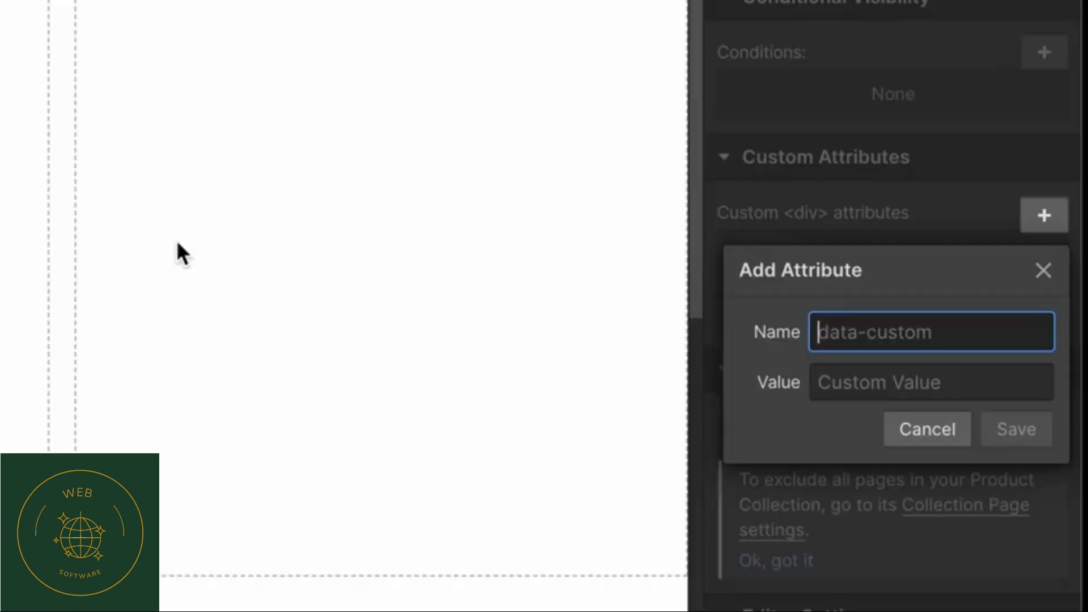
Add a custom attribute liquid:for with the value "product in linked_products" to the div block.
{"action": "type", "text": "li"}
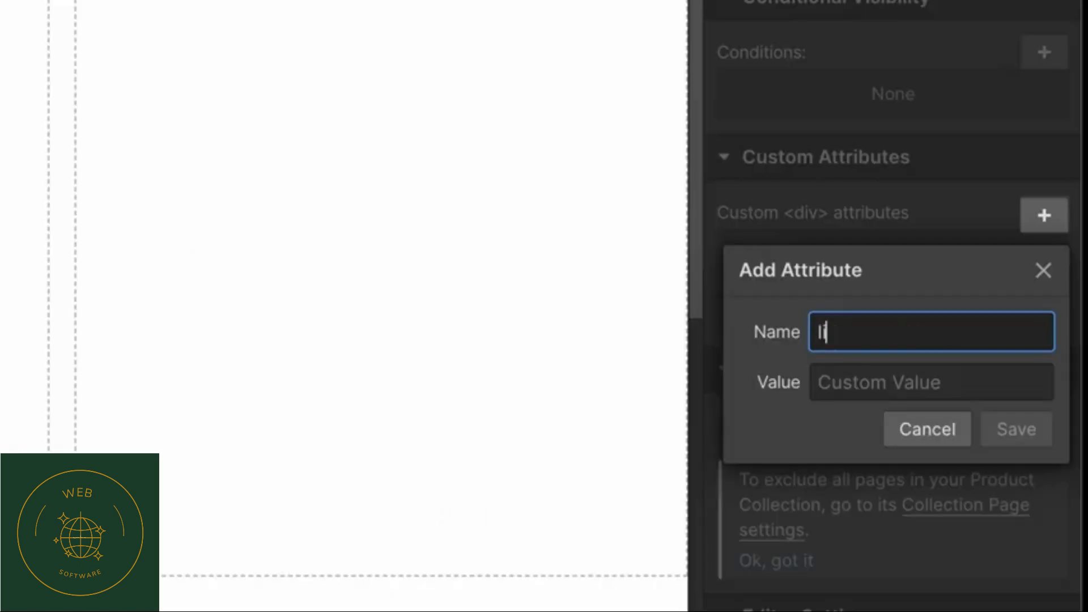
{"action": "type", "text": "quid:for"}
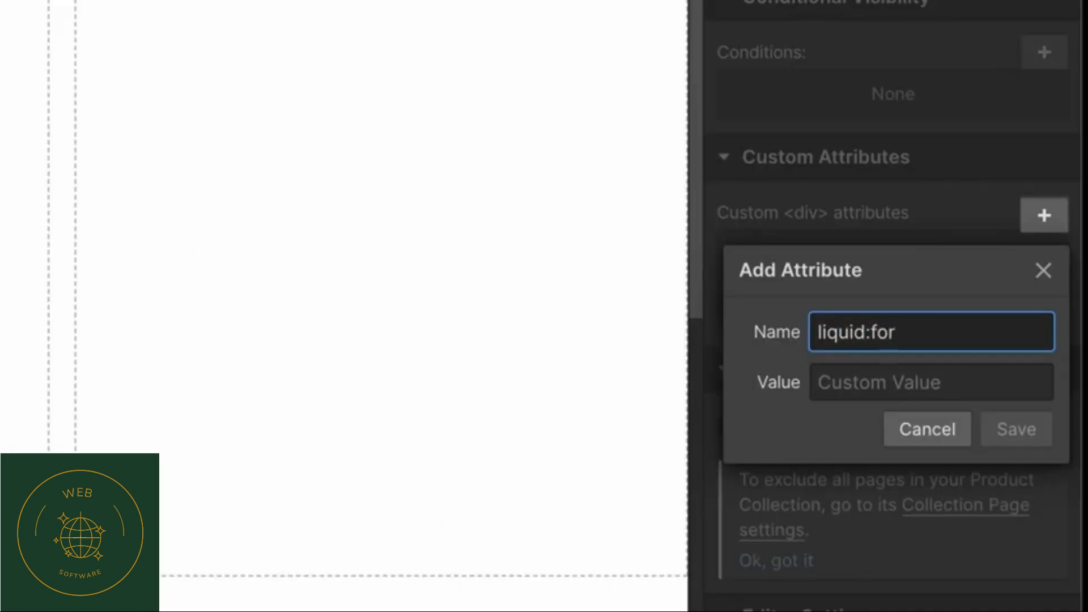
{"action": "key", "text": "Tab"}
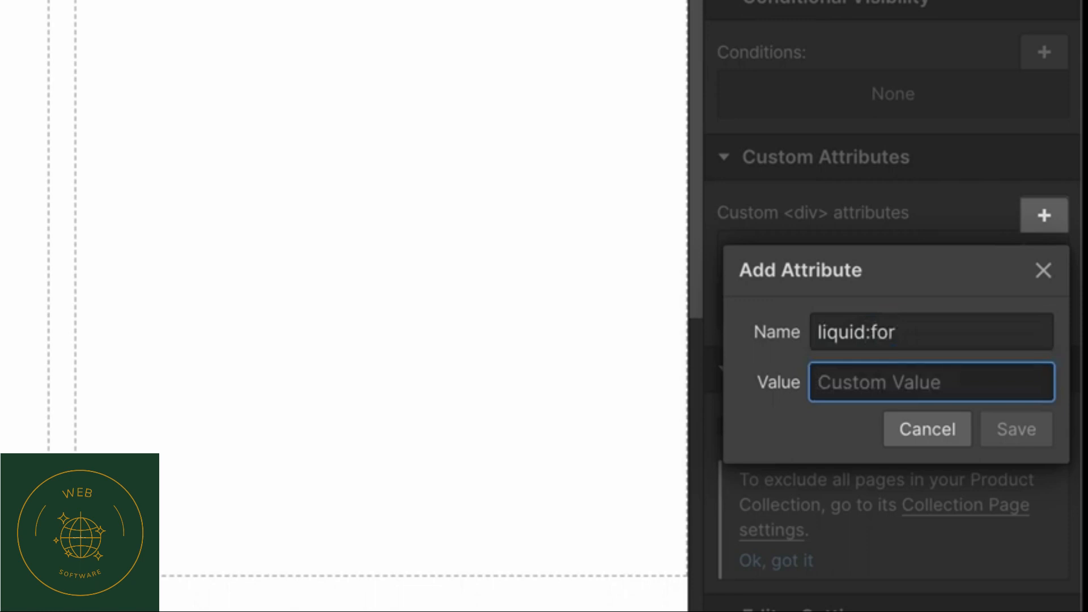
{"action": "type", "text": "product"}
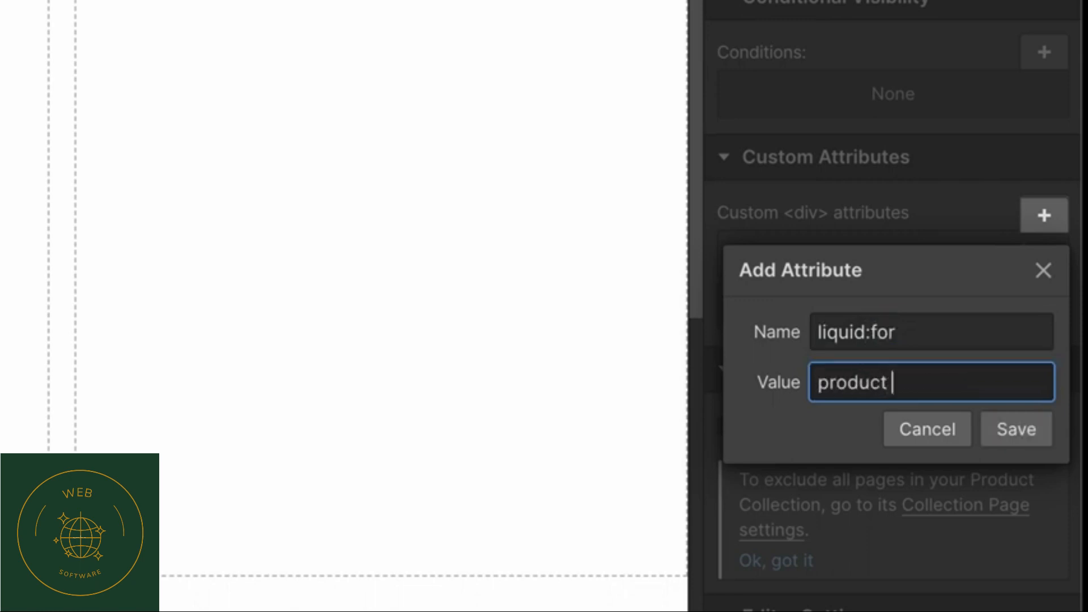
{"action": "type", "text": " in linked_pri"}
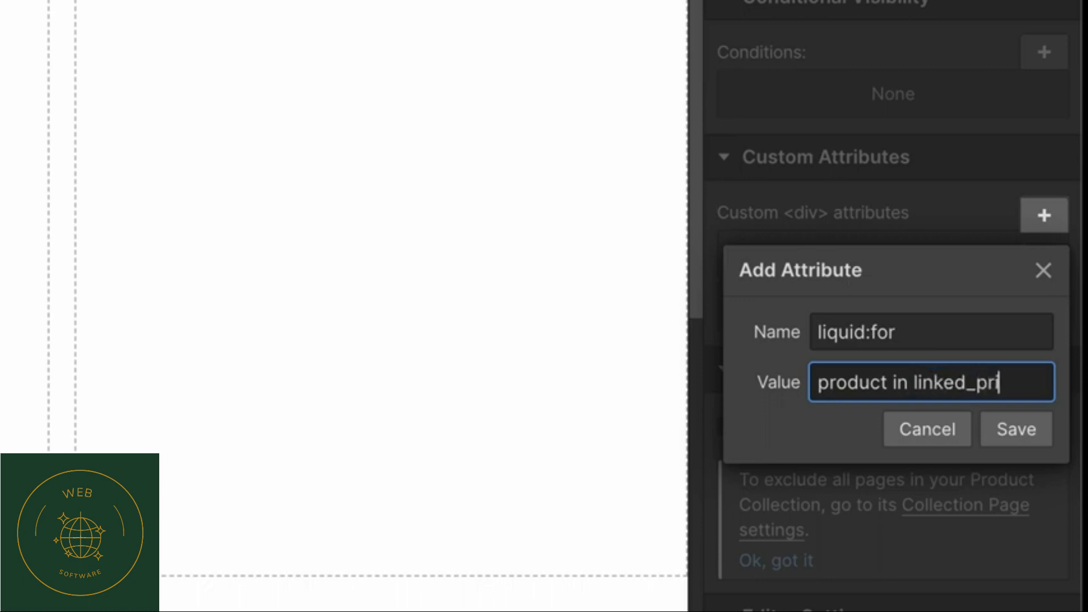
{"action": "key", "text": "BackSpace"}
{"action": "type", "text": "oducts"}
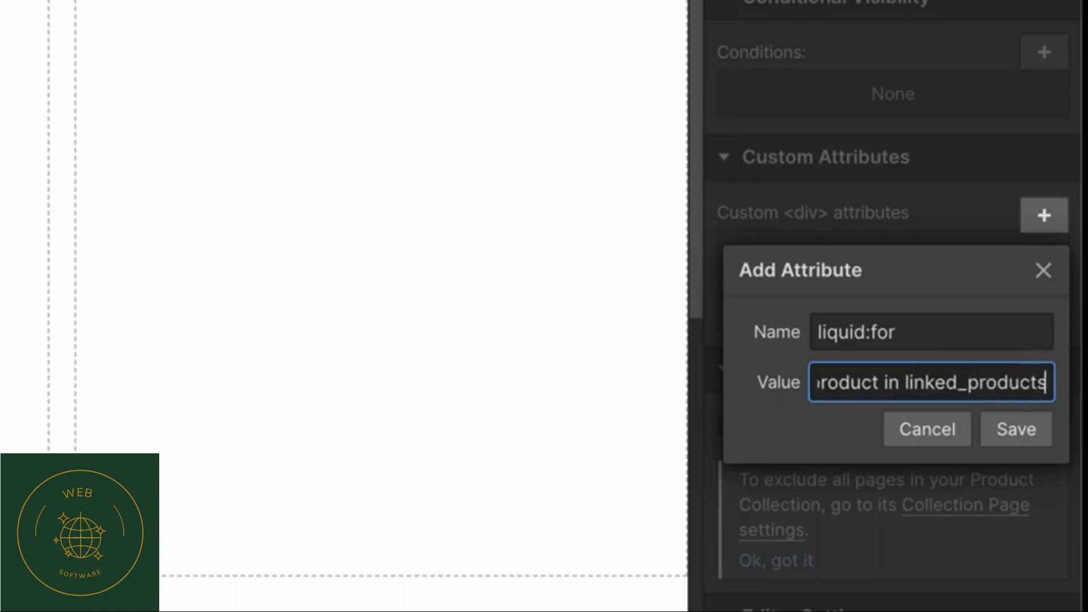
{"action": "key", "text": "Return"}
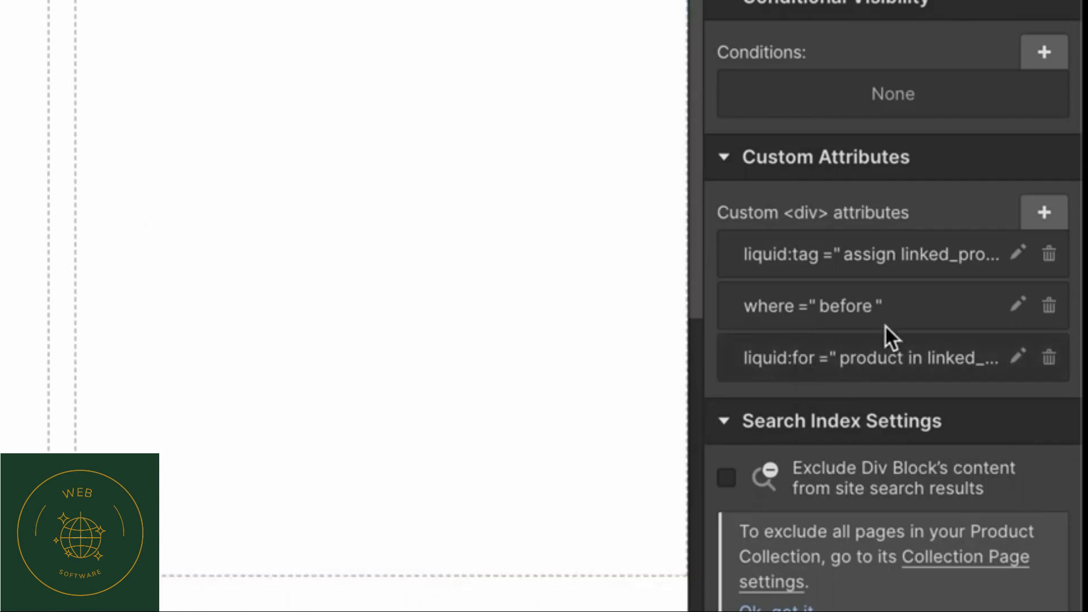
Copy the variable name linked_products from the liquid:tag attribute and paste it after "product in" in the liquid:for value.
{"action": "left_click", "coordinate": [913, 257]}
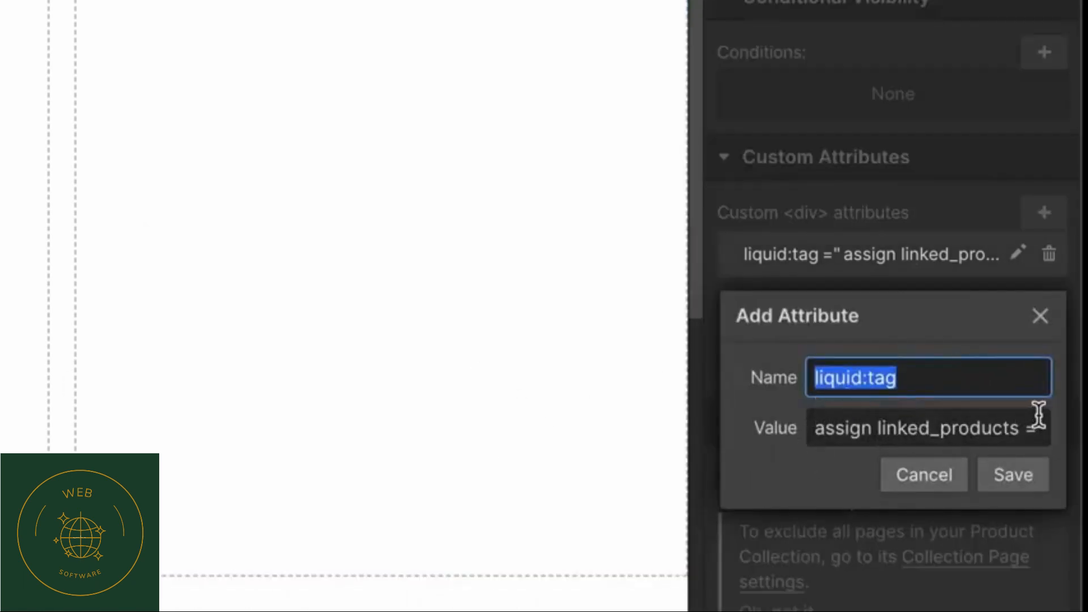
{"action": "left_click_drag", "start_coordinate": [1018, 419], "coordinate": [875, 428]}
{"action": "key", "text": "ctrl+c"}
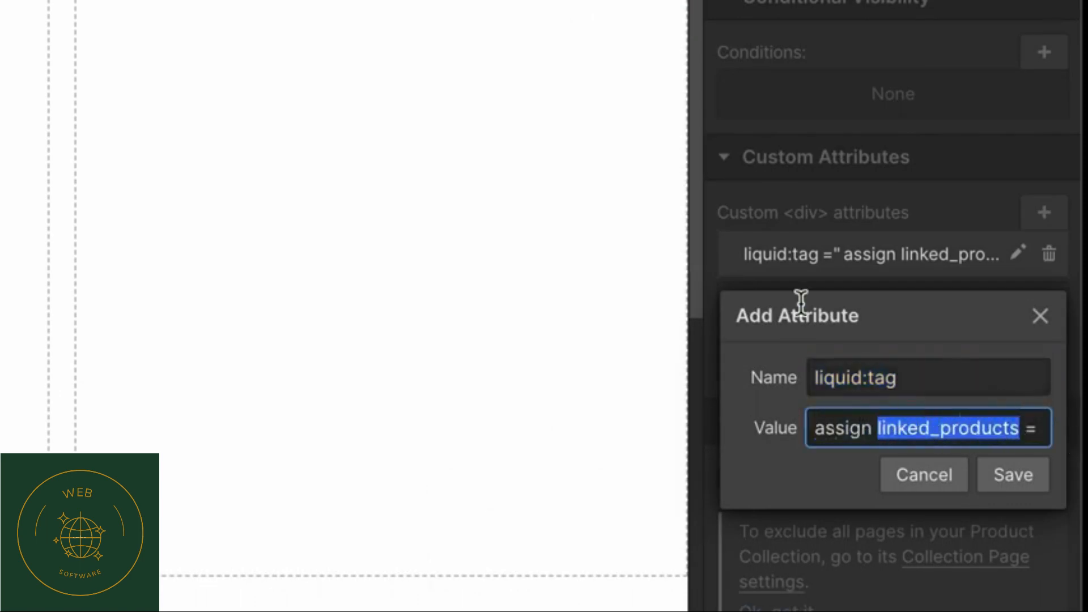
{"action": "left_click", "coordinate": [894, 208]}
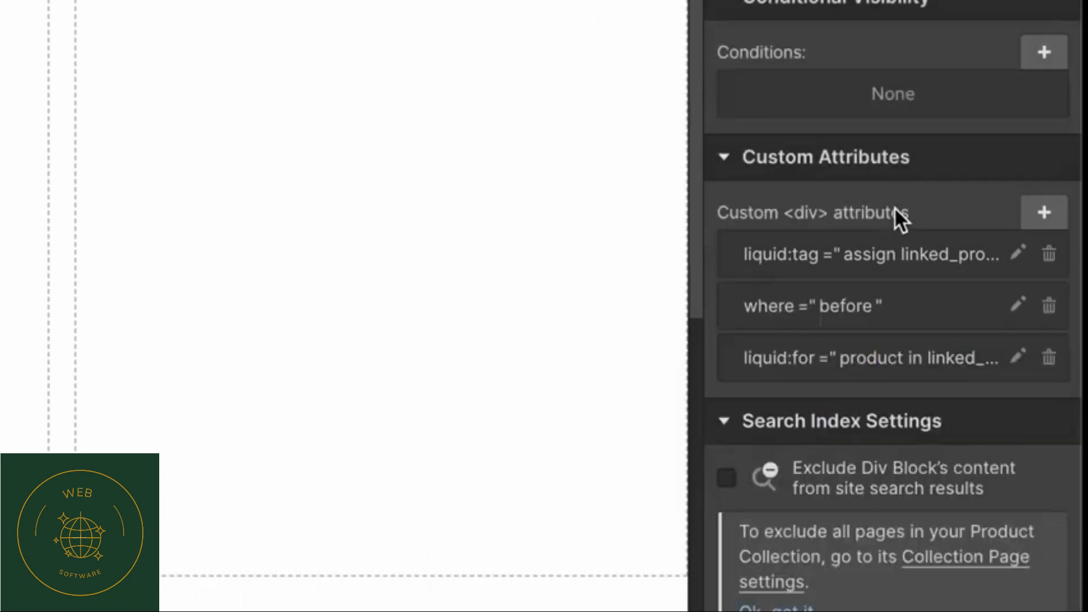
{"action": "left_click", "coordinate": [899, 362]}
{"action": "left_click_drag", "start_coordinate": [913, 530], "coordinate": [1076, 529]}
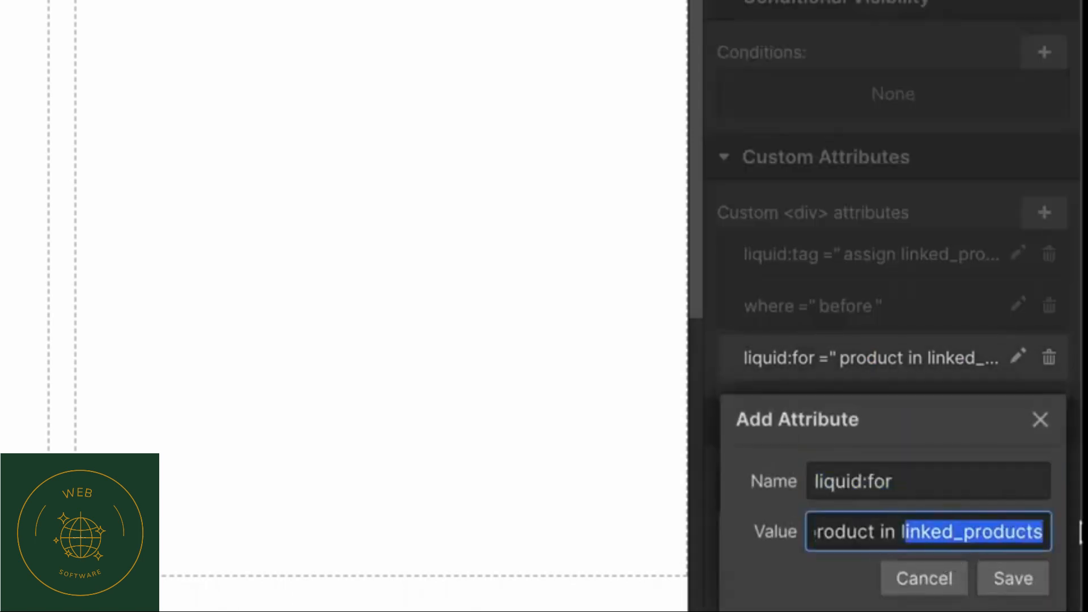
{"action": "key", "text": "BackSpace"}
{"action": "key", "text": "BackSpace"}
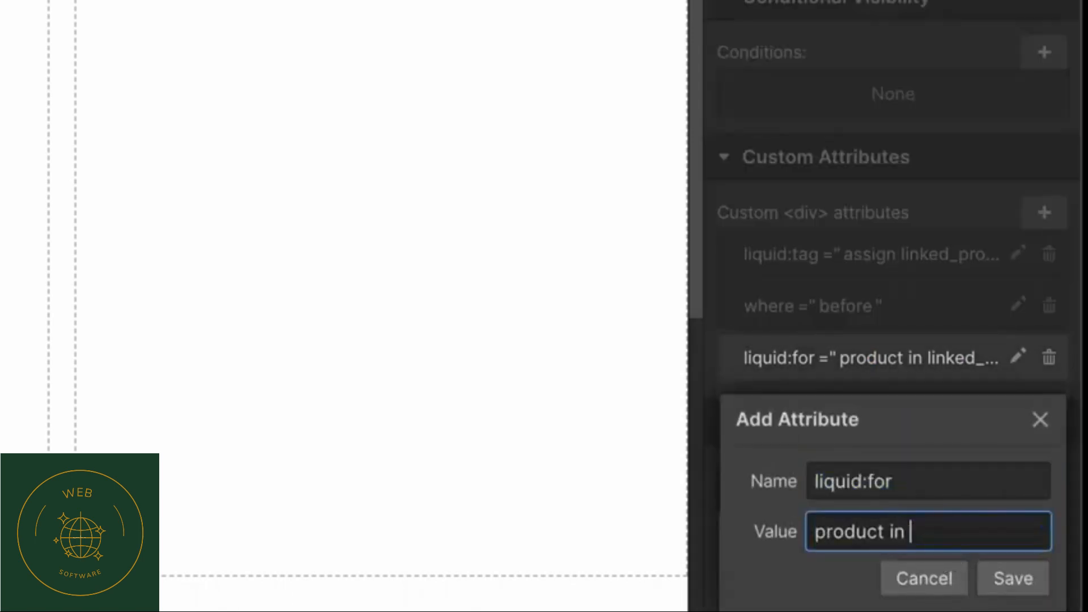
{"action": "key", "text": "ctrl+v"}
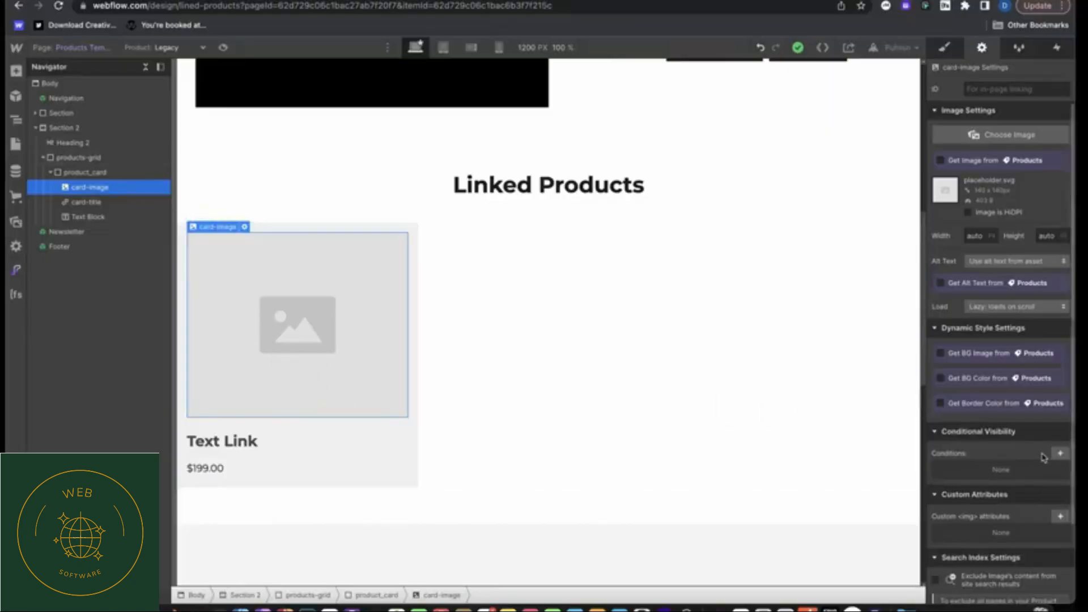
Enter a new custom attribute liquid:object with the value product.featured_image for the card-image element.
{"action": "left_click", "coordinate": [1060, 516]}
{"action": "type", "text": "liqu"}
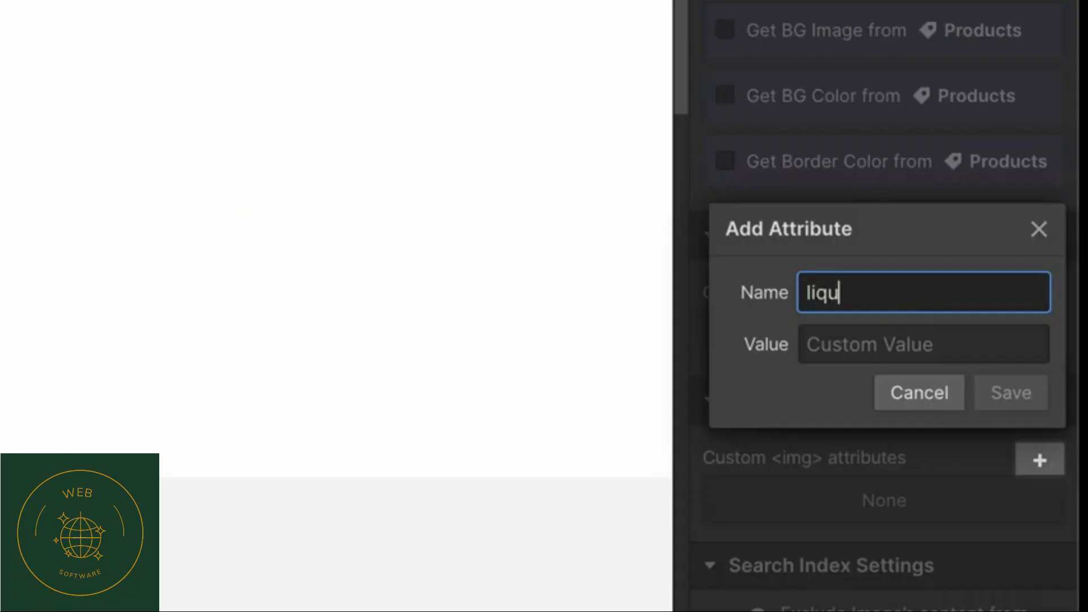
{"action": "type", "text": "id:object"}
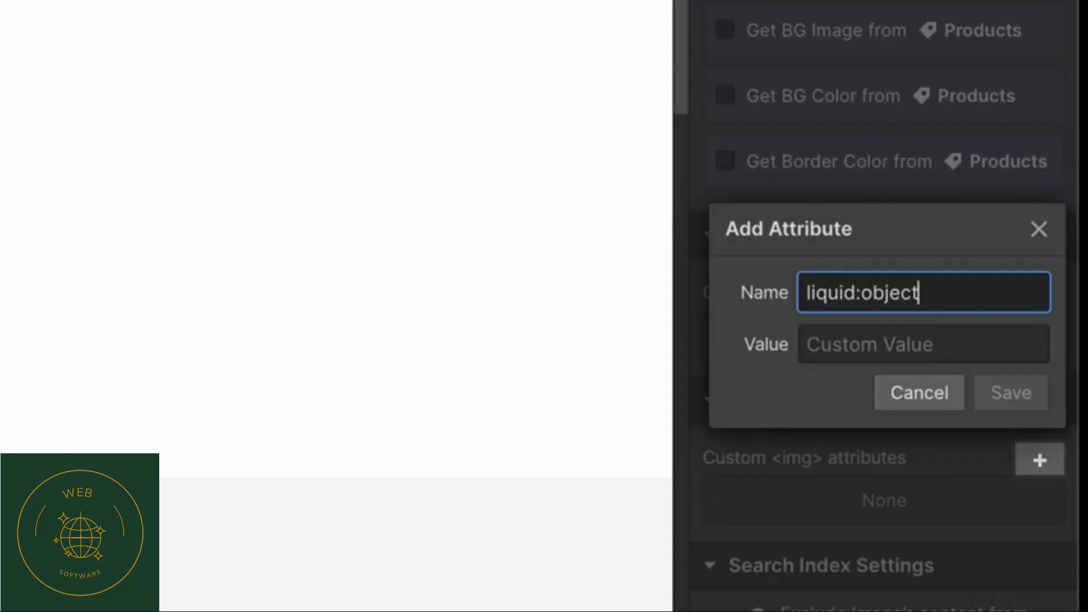
{"action": "left_click", "coordinate": [807, 344]}
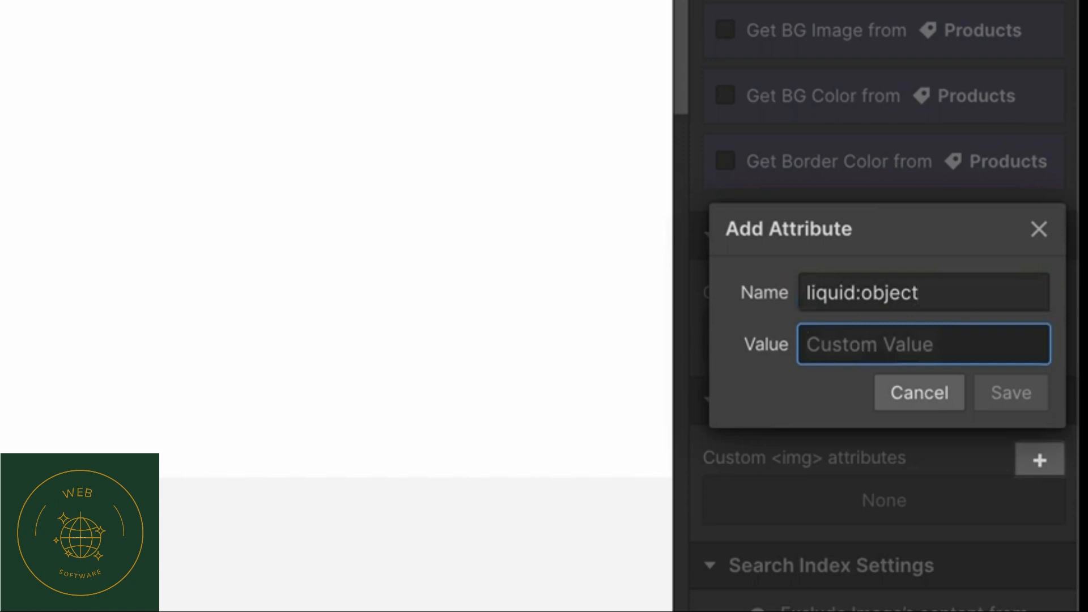
{"action": "type", "text": "product.featured_image"}
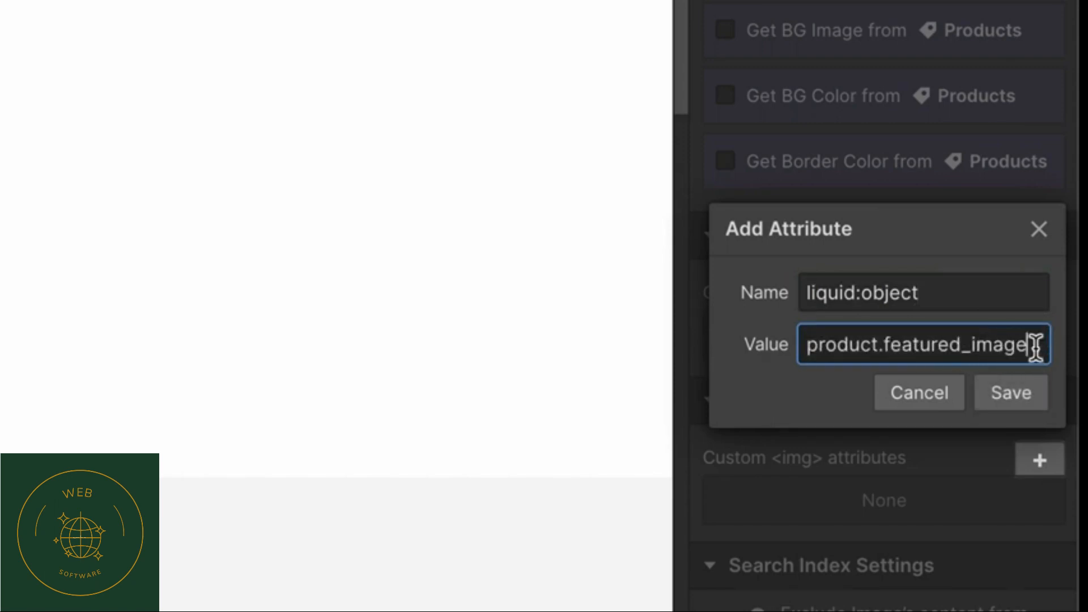
Check product.featured_image in the Shopify cheat sheet, and save the card-image's liquid:object attribute in Webflow.
{"action": "left_click_drag", "start_coordinate": [1032, 345], "coordinate": [782, 328]}
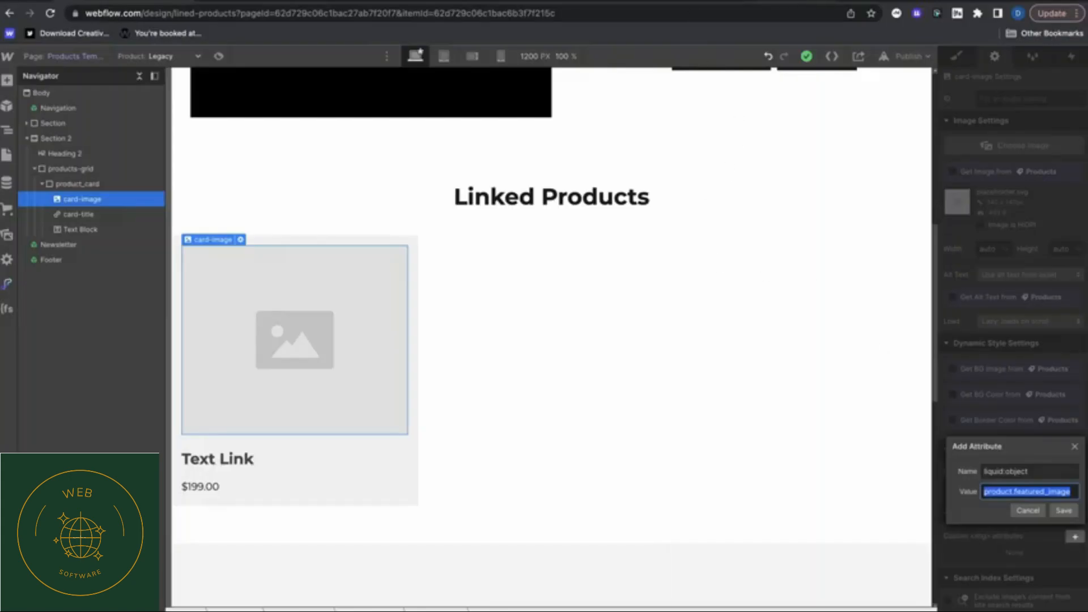
{"action": "key", "text": "ctrl+Tab"}
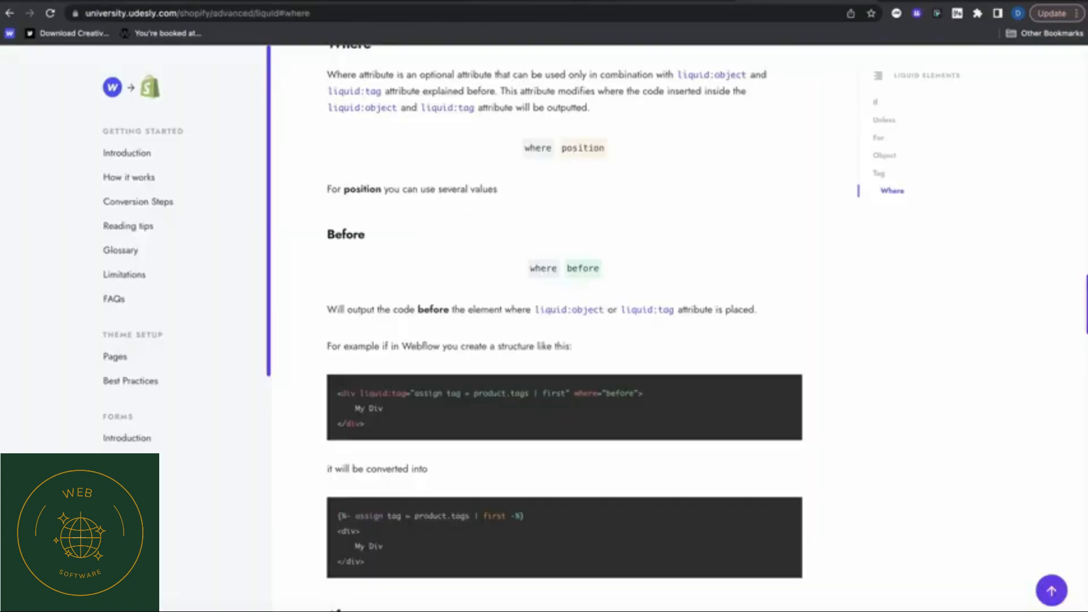
{"action": "key", "text": "ctrl+Tab"}
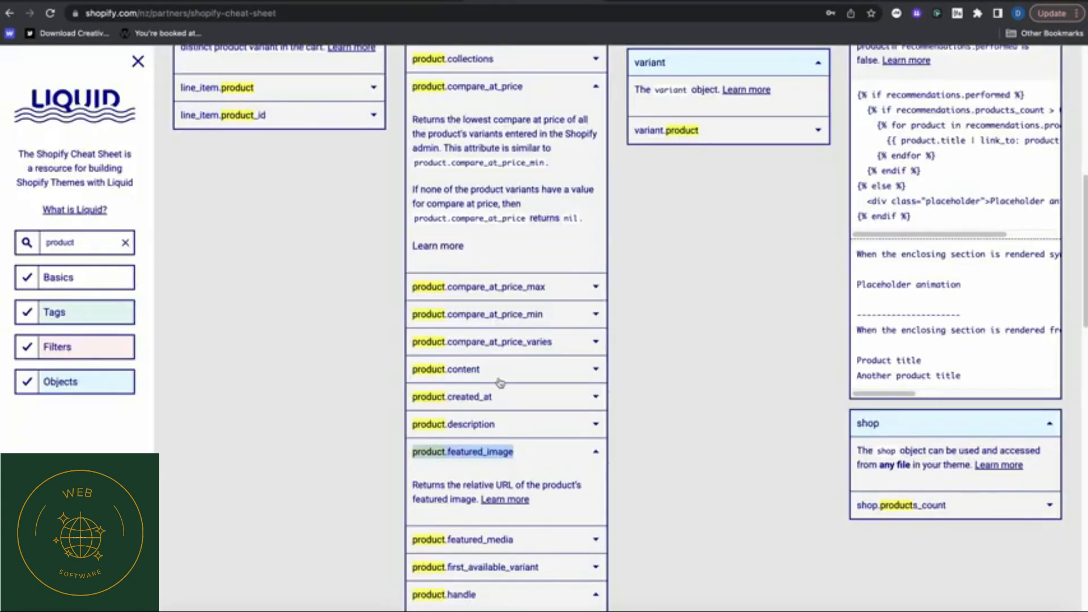
{"action": "left_click", "coordinate": [631, 454]}
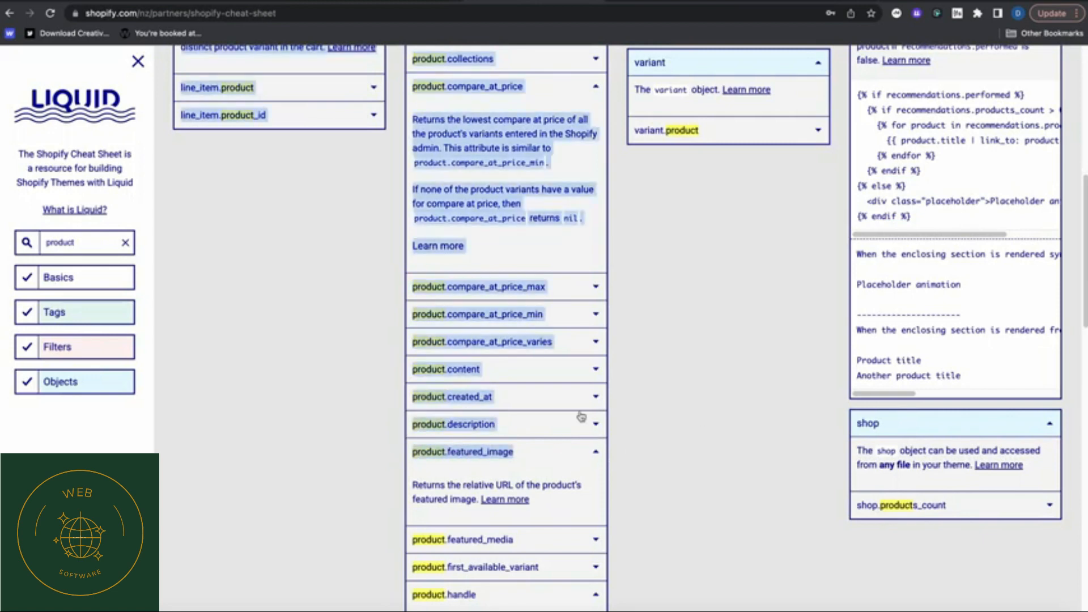
{"action": "left_click_drag", "start_coordinate": [523, 457], "coordinate": [409, 452]}
{"action": "key", "text": "ctrl+Tab"}
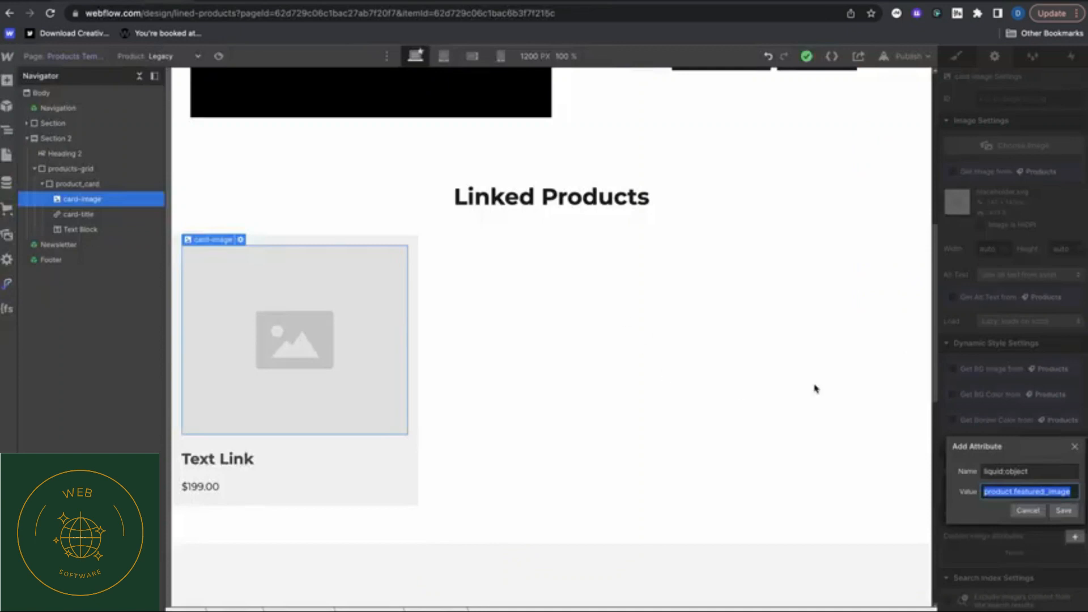
{"action": "left_click", "coordinate": [1063, 510]}
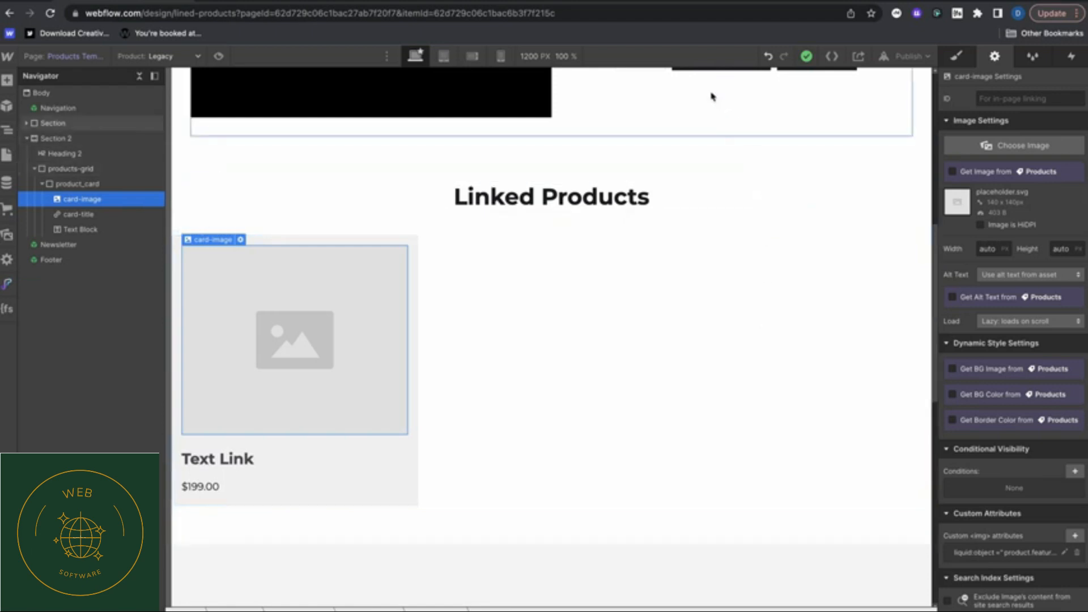
Switch to the Udesly Liquid documentation and examine the HTML Attribute option of the where attribute.
{"action": "left_click", "coordinate": [680, 4]}
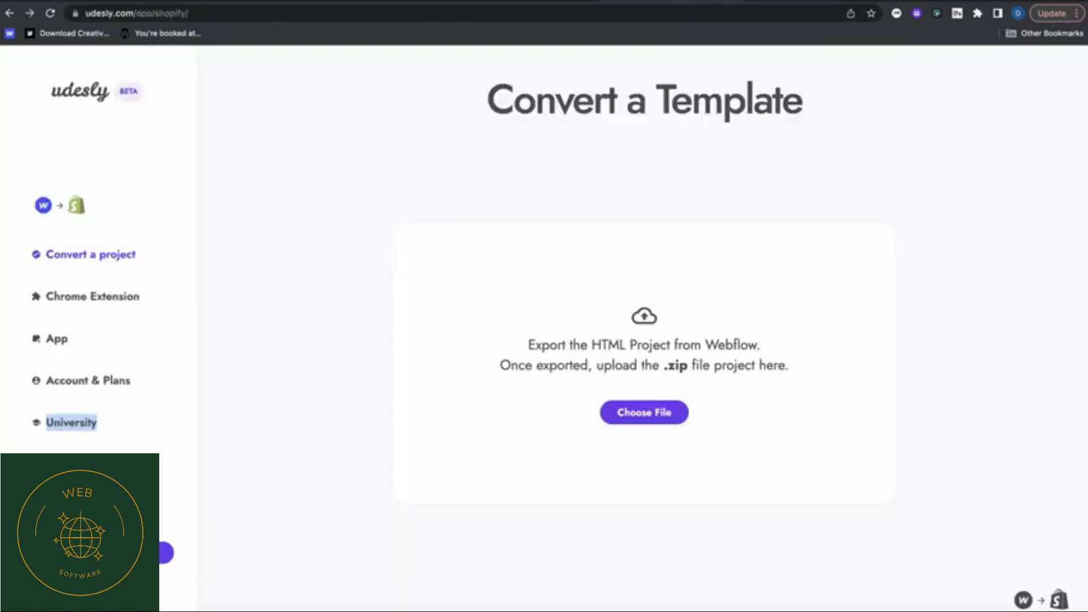
{"action": "left_click", "coordinate": [652, 4]}
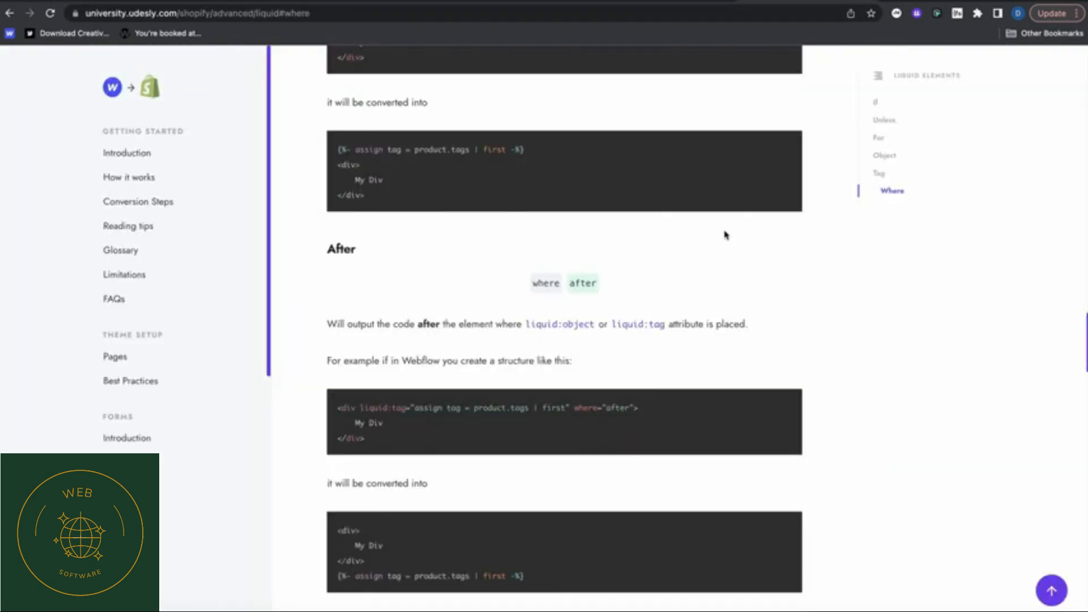
{"action": "left_click_drag", "start_coordinate": [1085, 328], "coordinate": [1085, 533]}
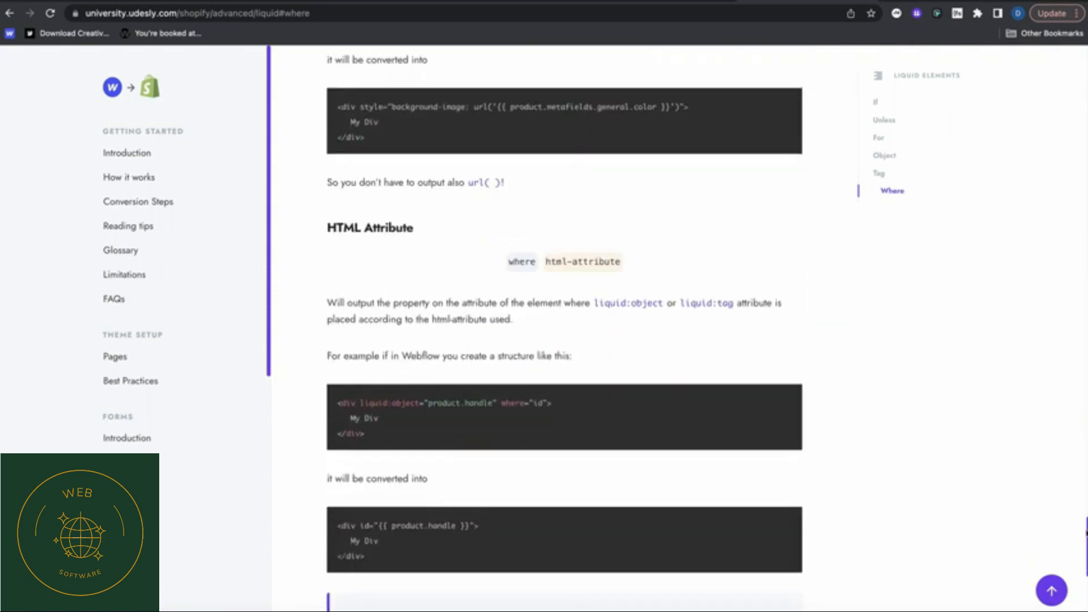
{"action": "left_click", "coordinate": [513, 267]}
{"action": "scroll", "coordinate": [649, 354], "scroll_direction": "down", "scroll_amount": 2}
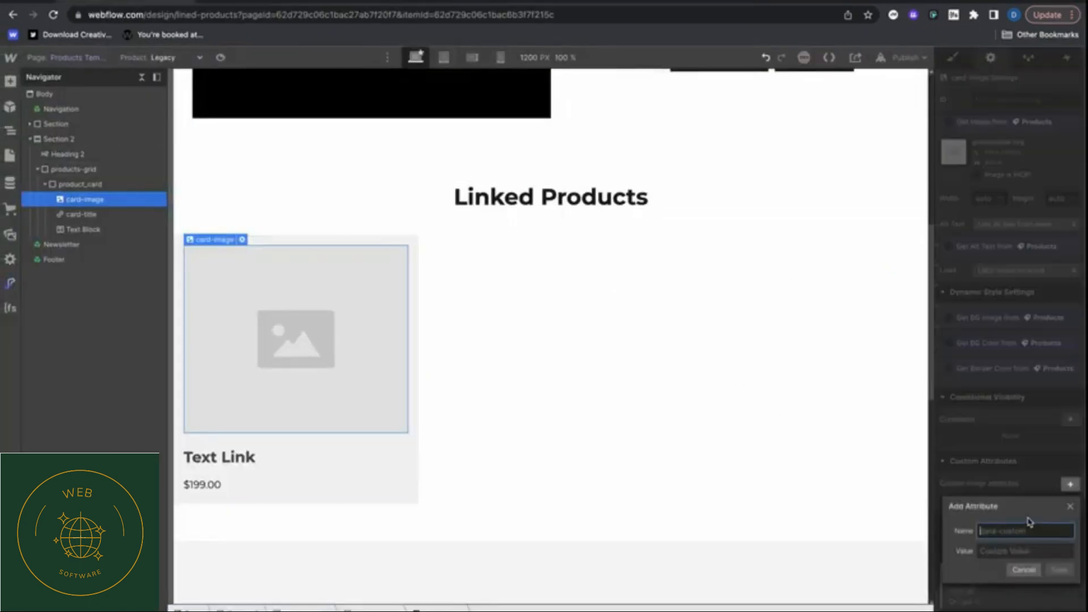
Return to Webflow and add a custom attribute named where with the value src to the card-image element.
{"action": "left_click", "coordinate": [1070, 484]}
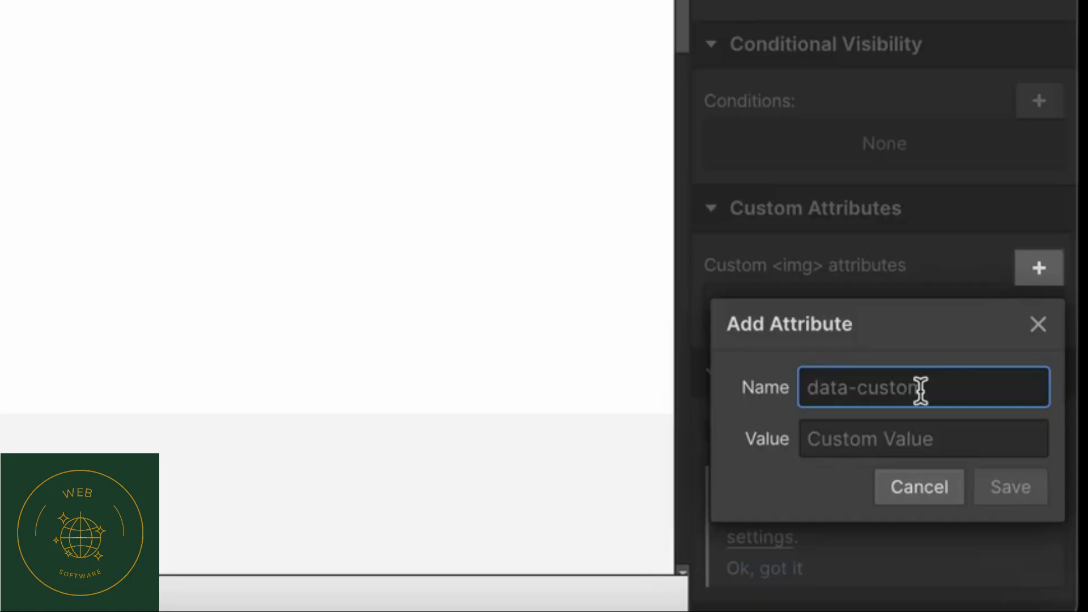
{"action": "type", "text": "where"}
{"action": "key", "text": "Tab"}
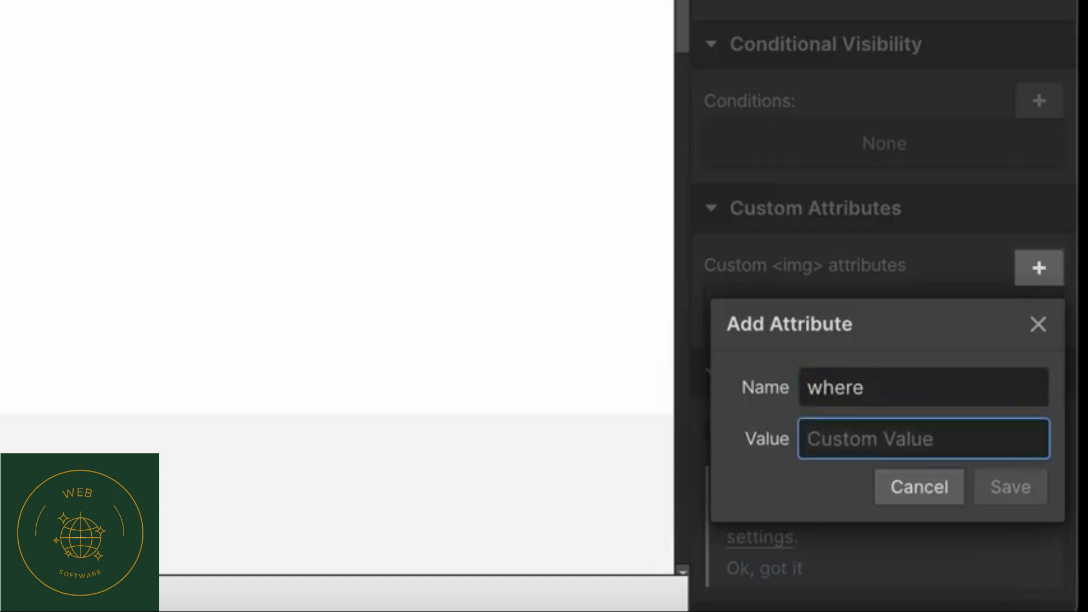
{"action": "type", "text": "src"}
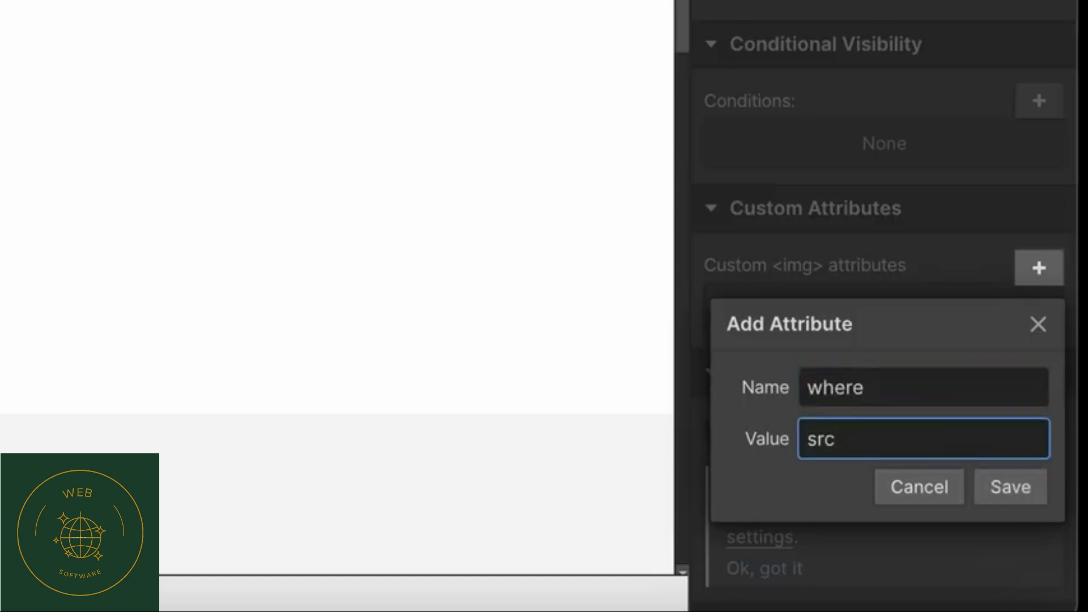
{"action": "left_click", "coordinate": [996, 479]}
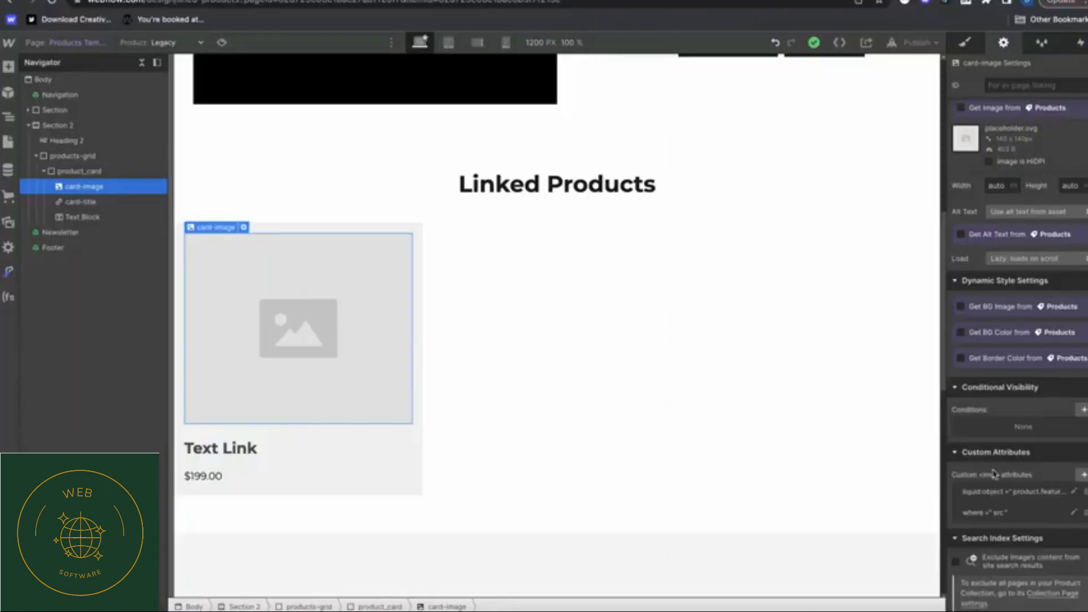
Extend the card-image's liquid:object attribute value to product.featured_image | img_url: 'compact' and save it.
{"action": "left_click", "coordinate": [1012, 307]}
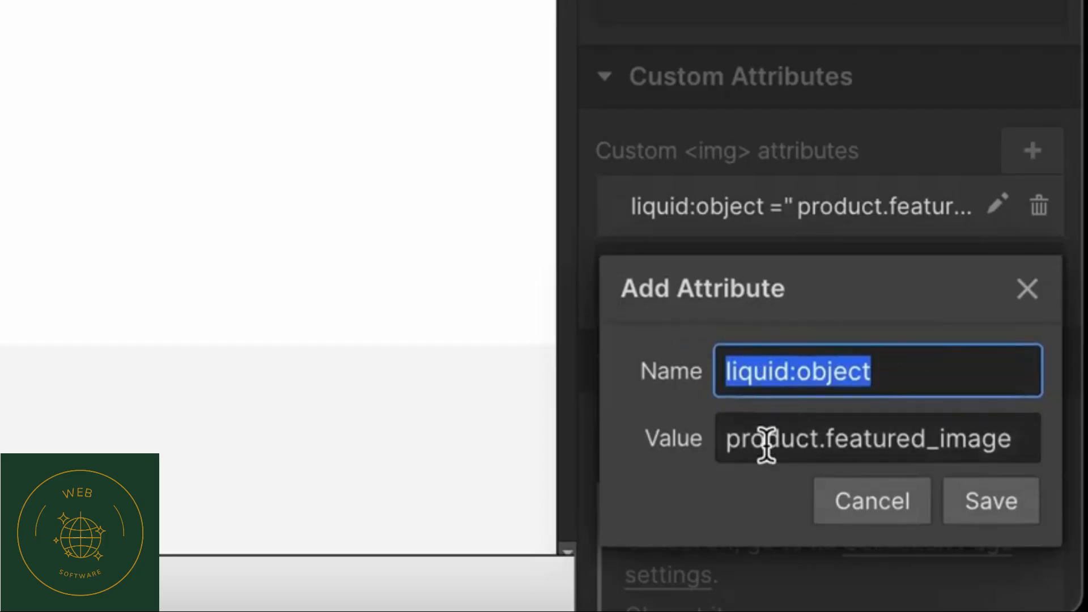
{"action": "left_click_drag", "start_coordinate": [766, 439], "coordinate": [1071, 437]}
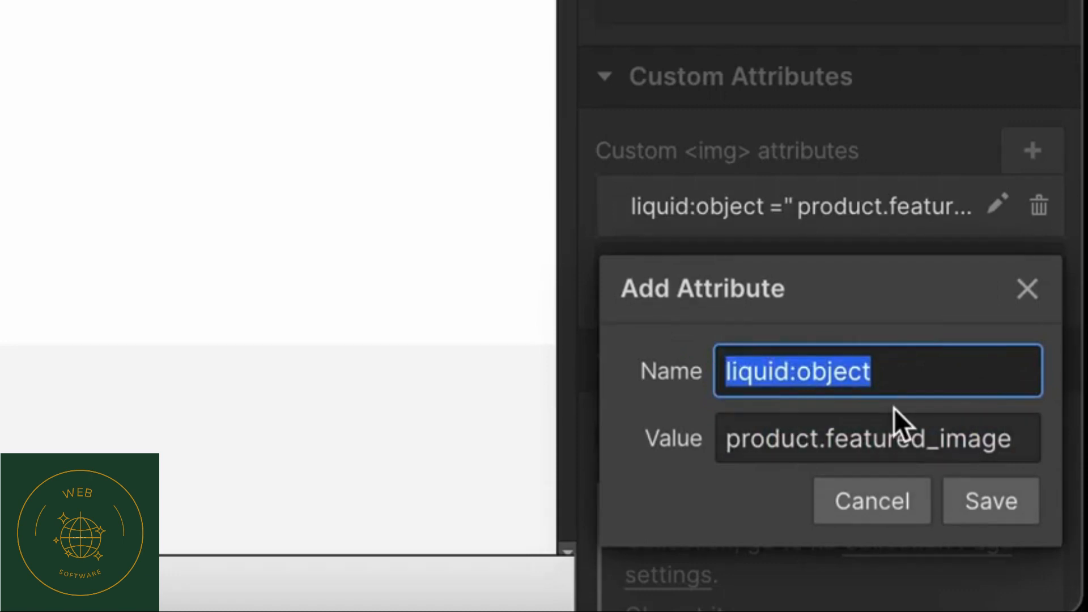
{"action": "left_click", "coordinate": [1000, 436]}
{"action": "type", "text": "|"}
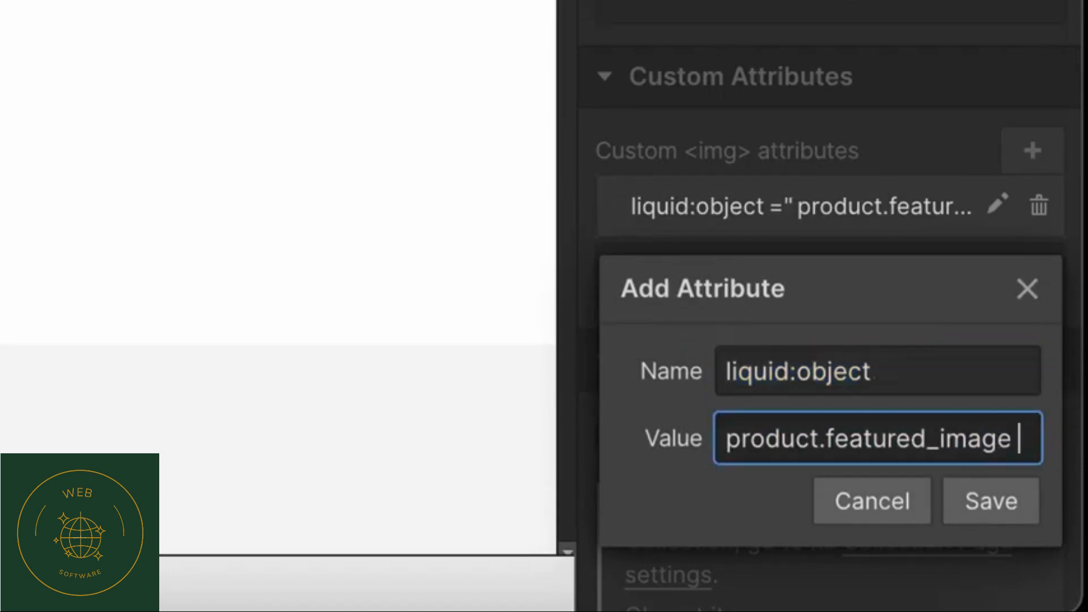
{"action": "type", "text": " im"}
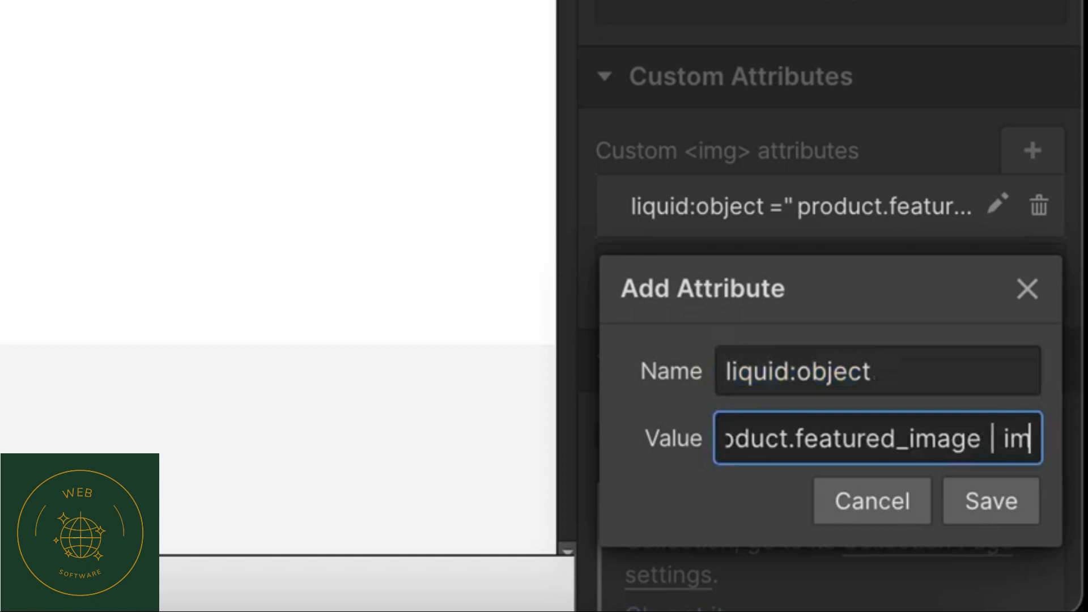
{"action": "type", "text": "g_url"}
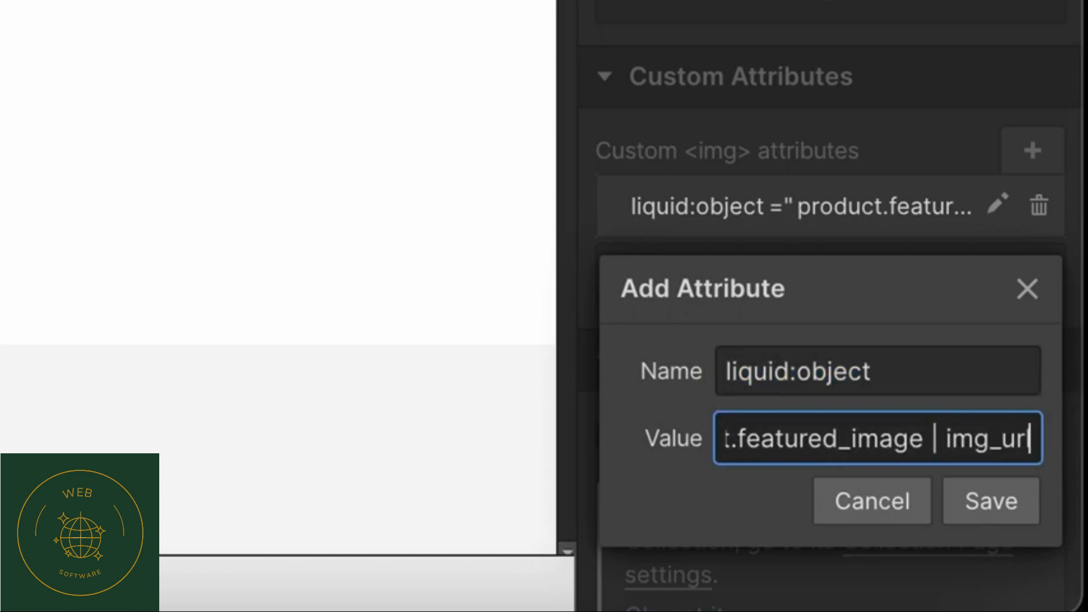
{"action": "type", "text": ":"}
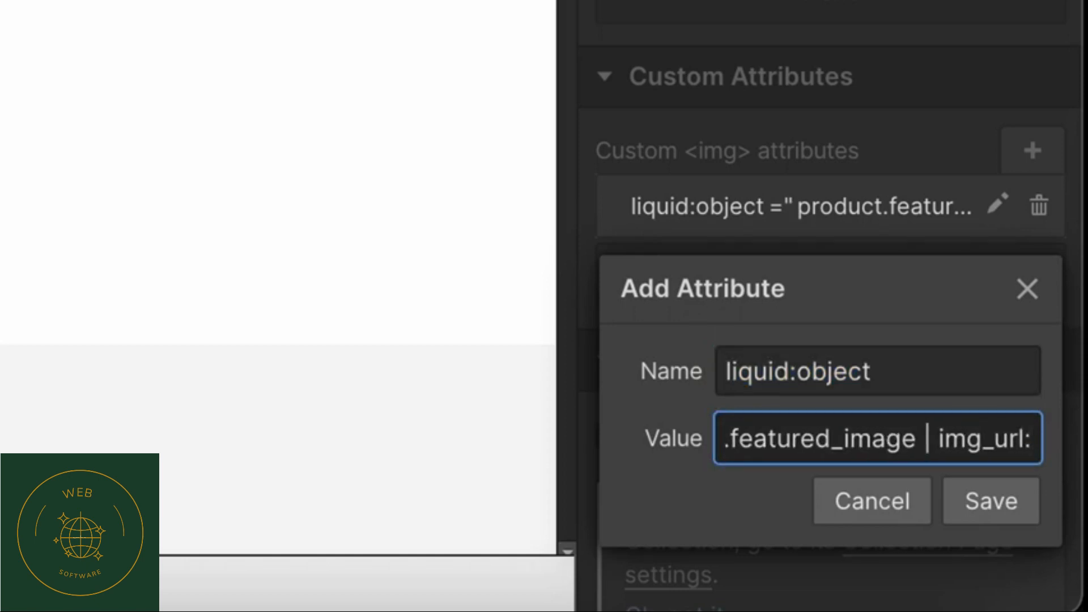
{"action": "type", "text": " '"}
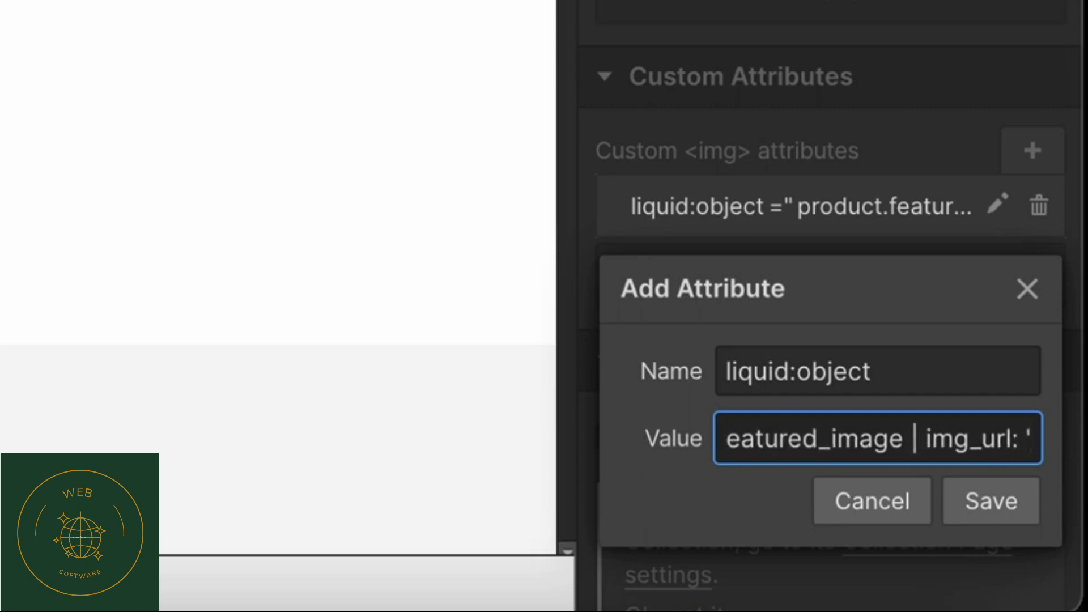
{"action": "type", "text": "compo"}
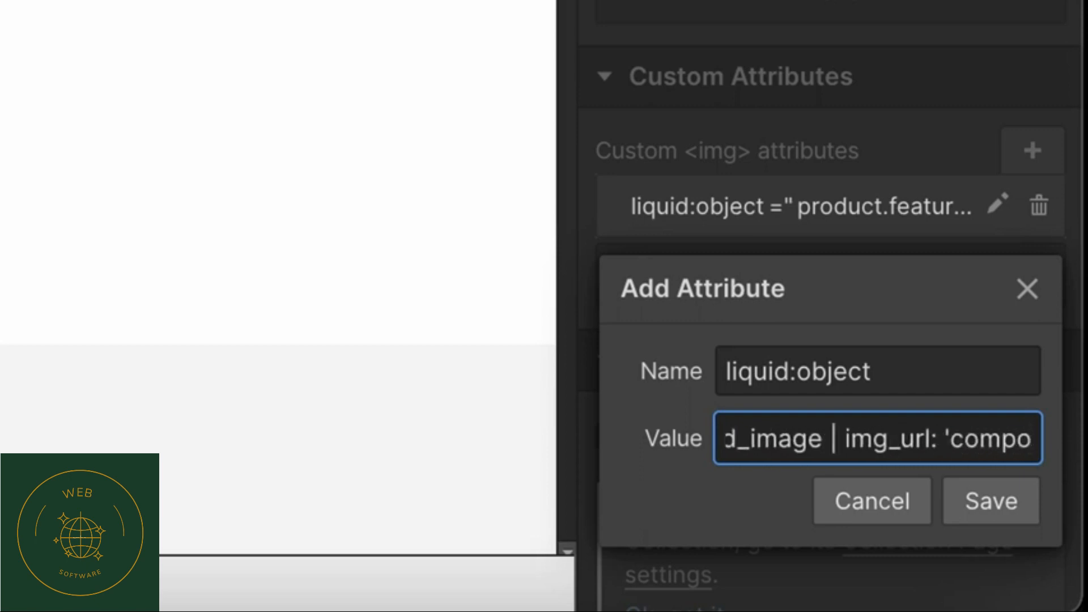
{"action": "key", "text": "BackSpace"}
{"action": "type", "text": "act"}
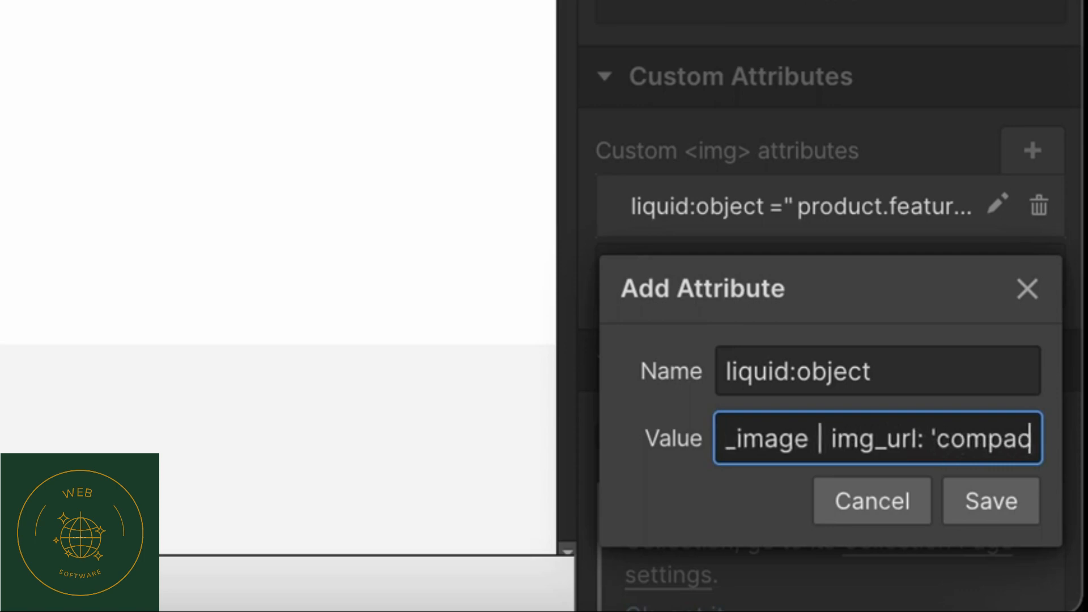
{"action": "type", "text": "'"}
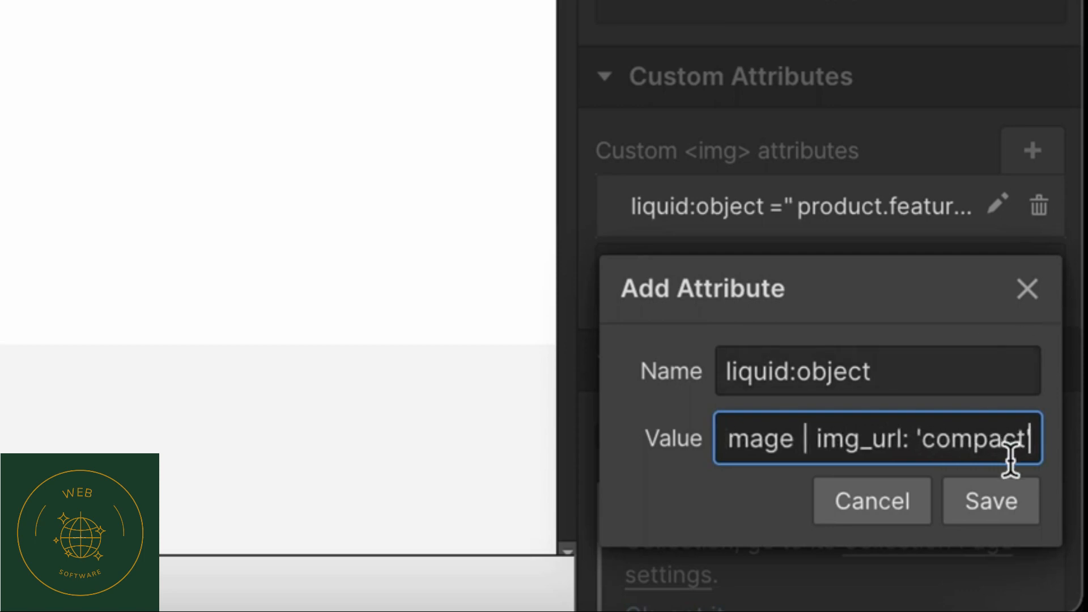
{"action": "left_click", "coordinate": [992, 500]}
Add a custom attribute html:attribute with the value alt|{{ image.alt }} to the card-image element.
{"action": "left_click", "coordinate": [1032, 150]}
{"action": "type", "text": "html"}
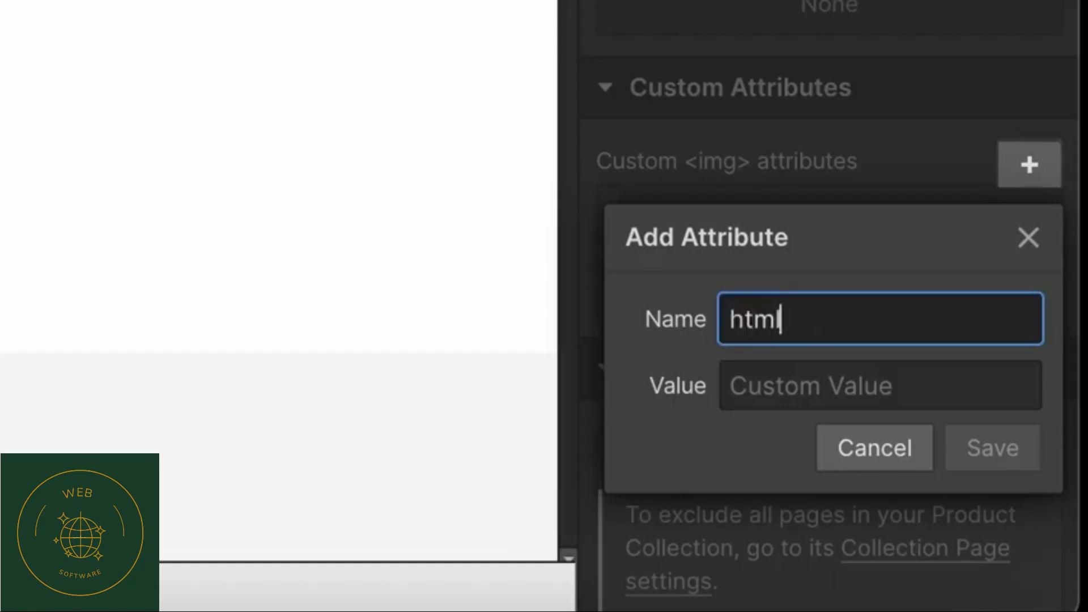
{"action": "type", "text": ":attribute"}
{"action": "left_click", "coordinate": [754, 385]}
{"action": "type", "text": "alt"}
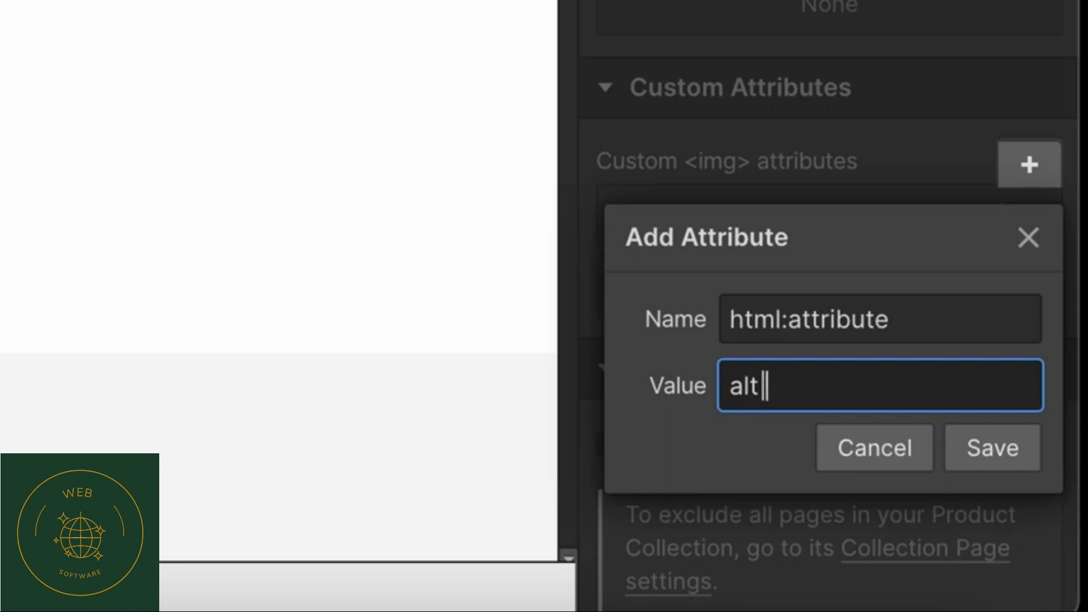
{"action": "type", "text": "{{}}"}
{"action": "key", "text": "Left"}
{"action": "key", "text": "Left"}
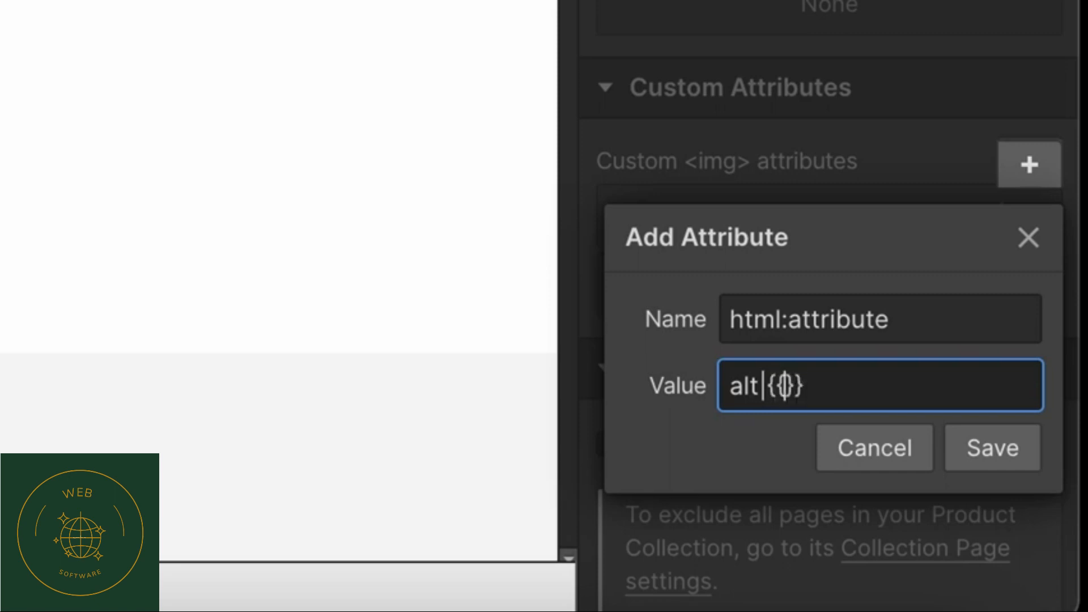
{"action": "type", "text": "image"}
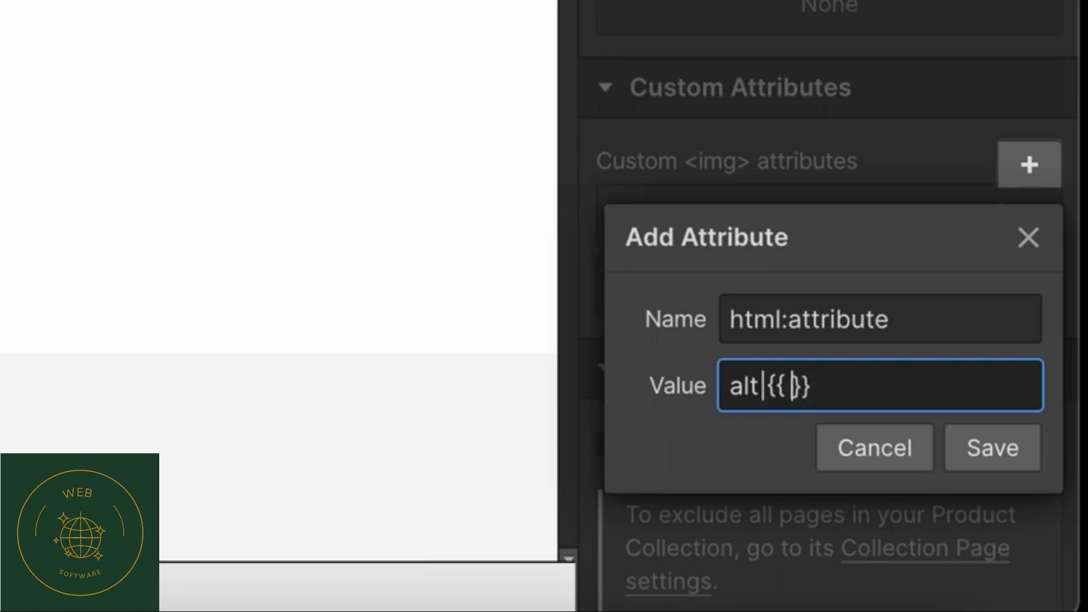
{"action": "type", "text": ".alt"}
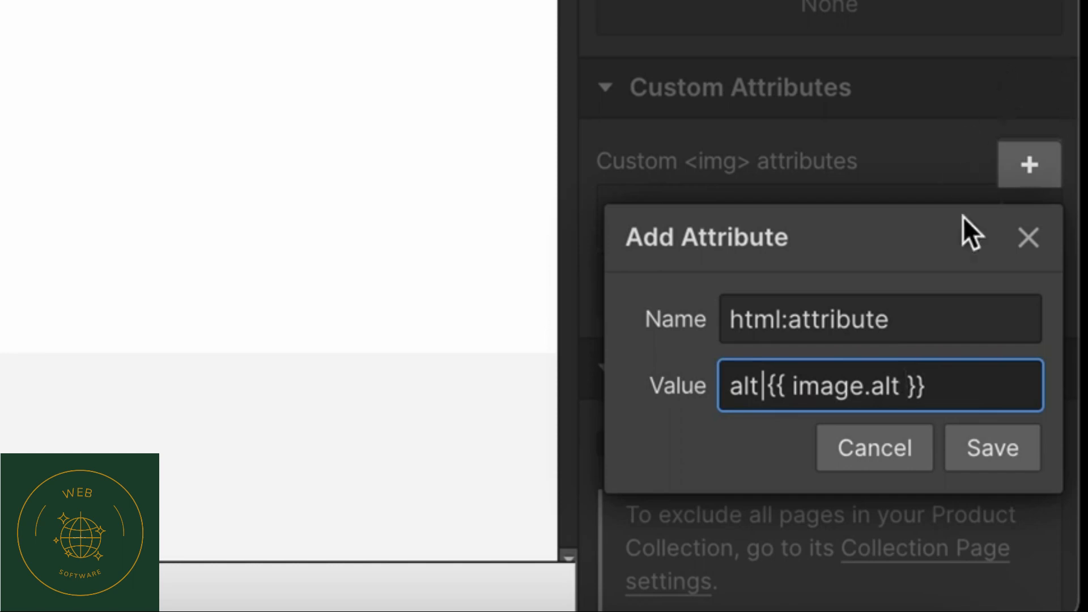
{"action": "left_click", "coordinate": [991, 445]}
Add a custom attribute liquid:object with the value product.title to the card-title link.
{"action": "left_click", "coordinate": [1029, 165]}
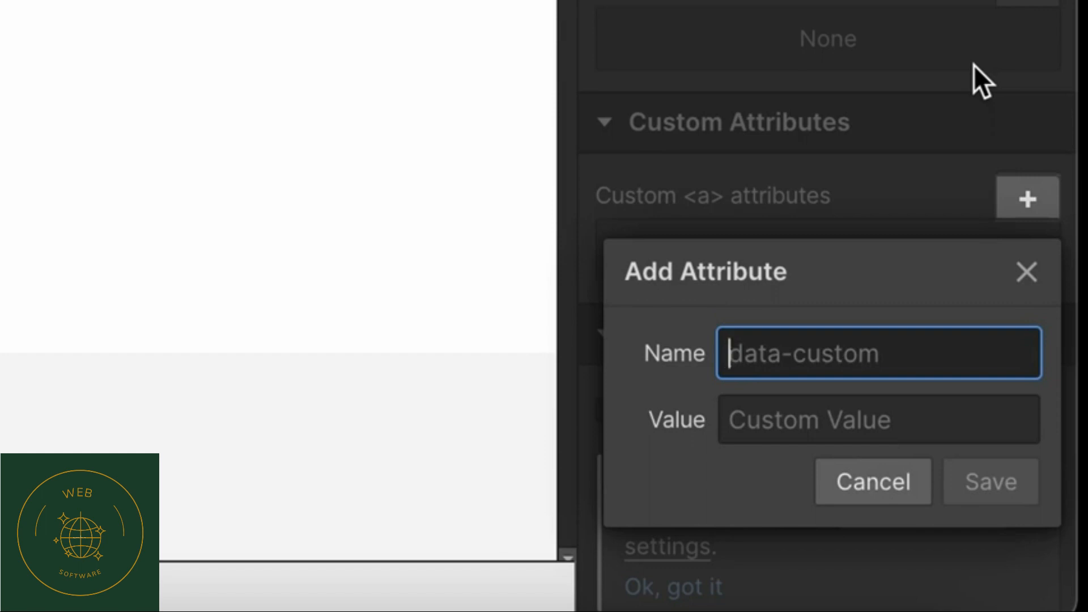
{"action": "type", "text": "liquid:o"}
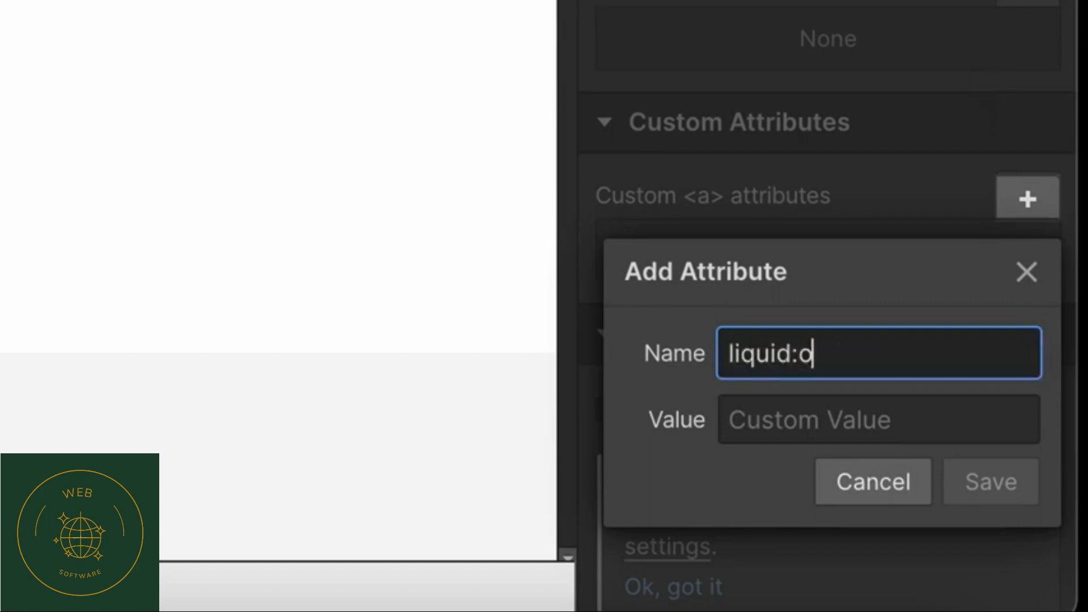
{"action": "type", "text": "bject"}
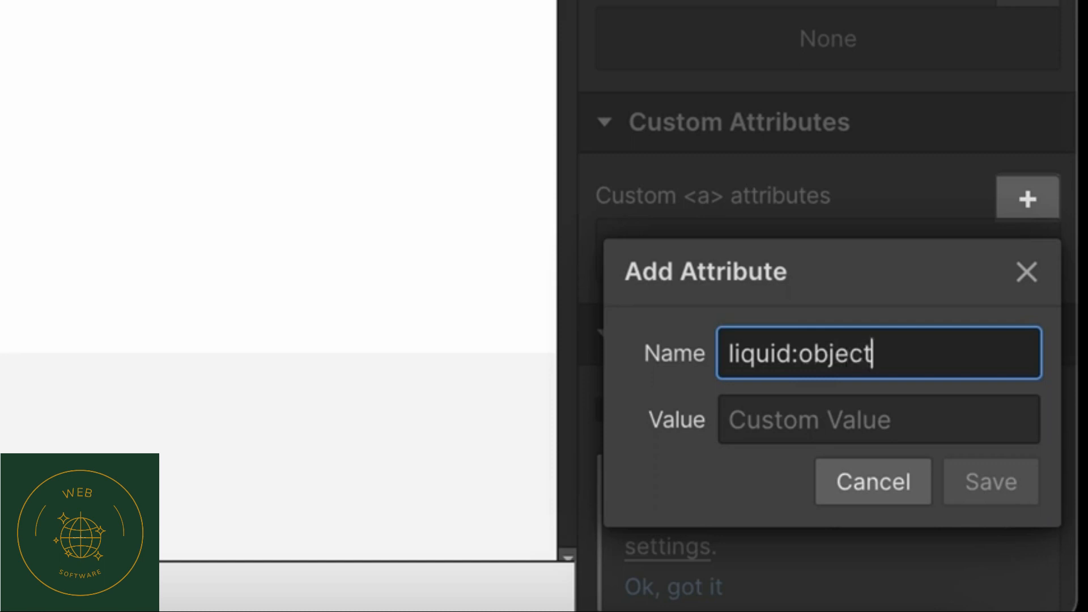
{"action": "key", "text": "Tab"}
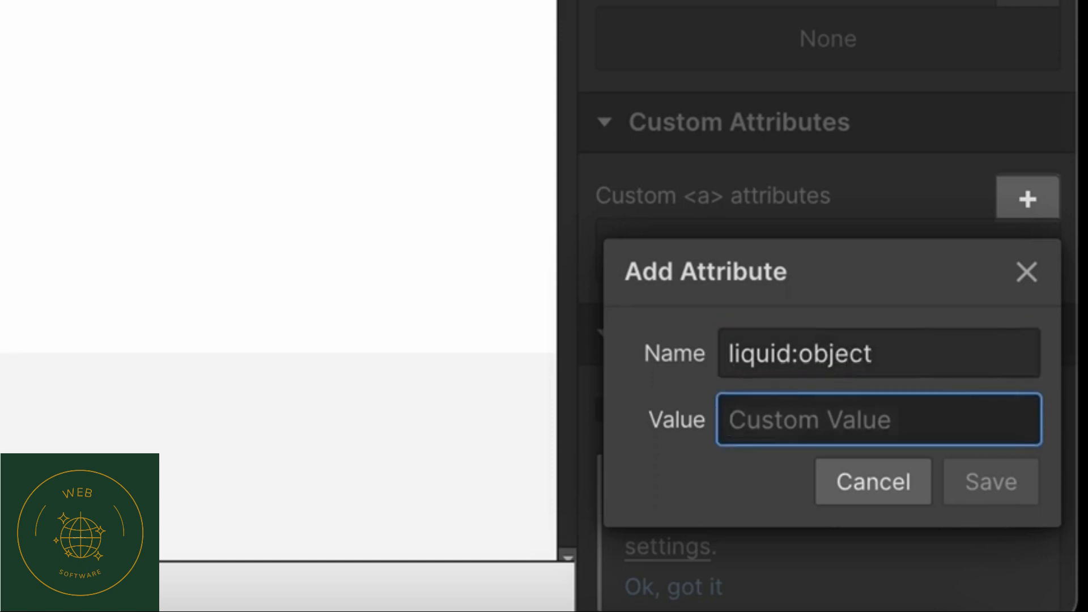
{"action": "type", "text": "pr"}
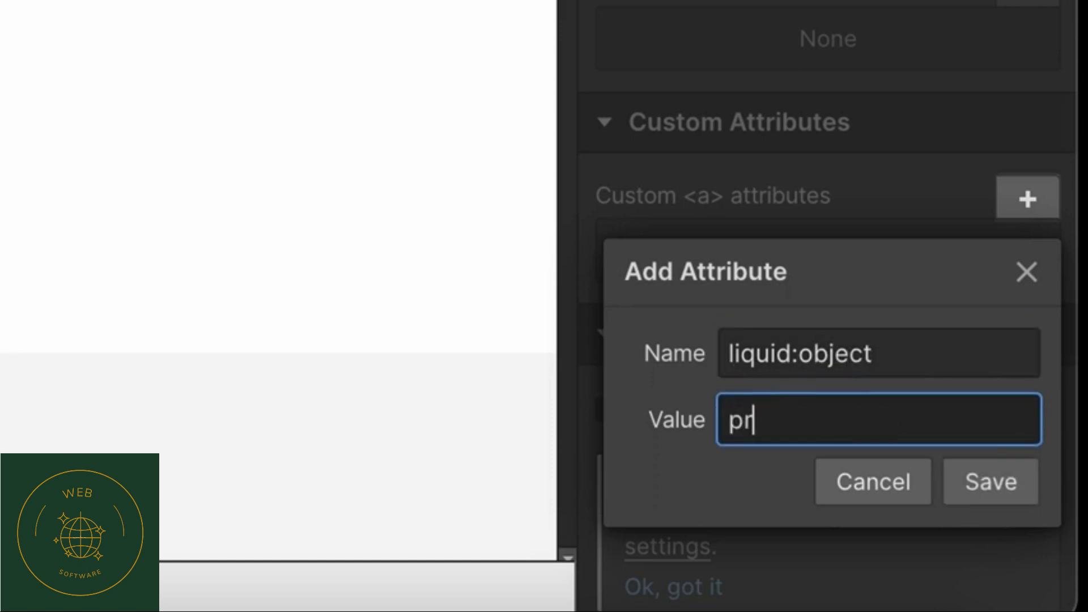
{"action": "type", "text": "oduct.tit"}
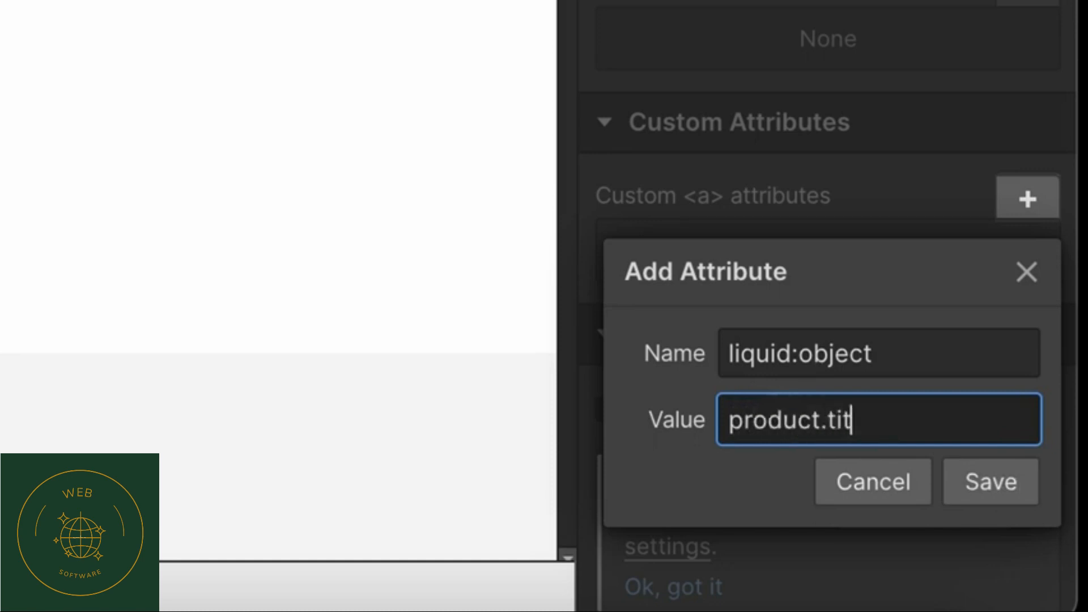
{"action": "type", "text": "le"}
{"action": "left_click", "coordinate": [991, 482]}
Add a custom attribute html:attribute with the value href|{{ product.url }} to the card-title link.
{"action": "left_click", "coordinate": [1031, 214]}
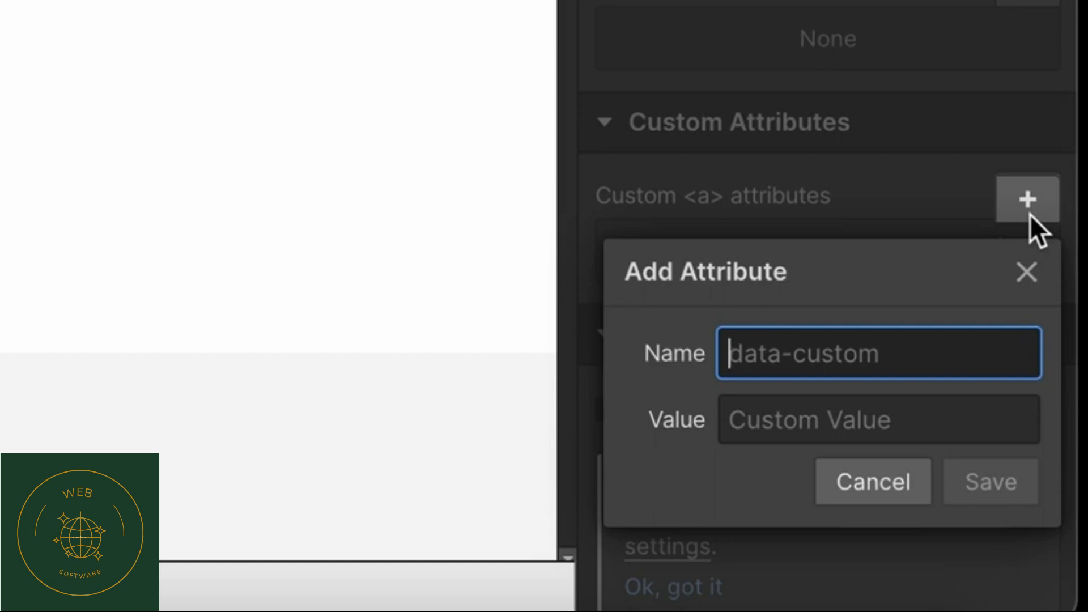
{"action": "type", "text": "htm"}
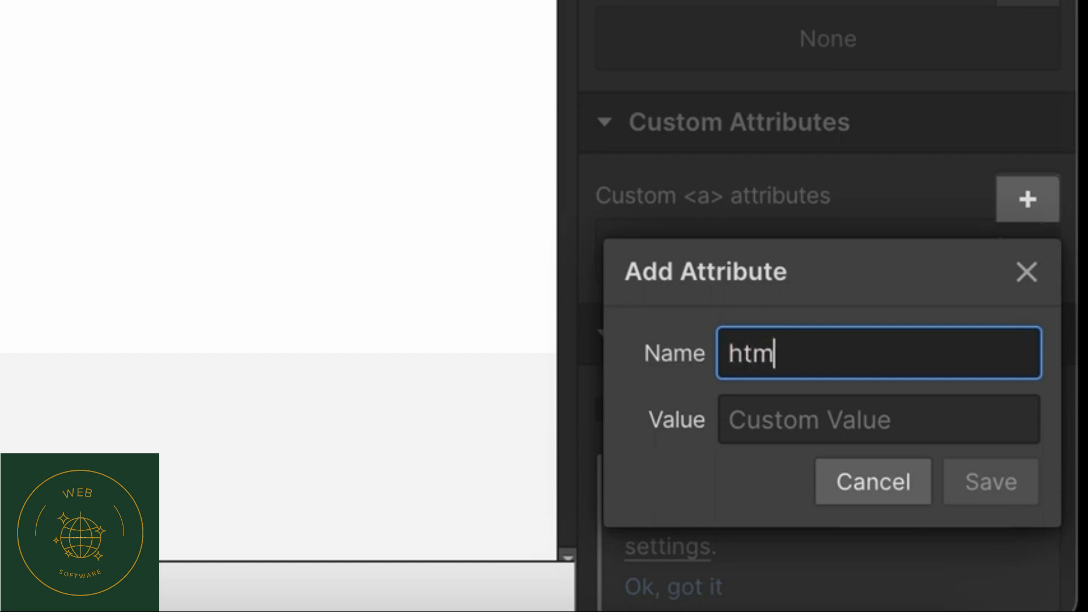
{"action": "type", "text": "l:attribute"}
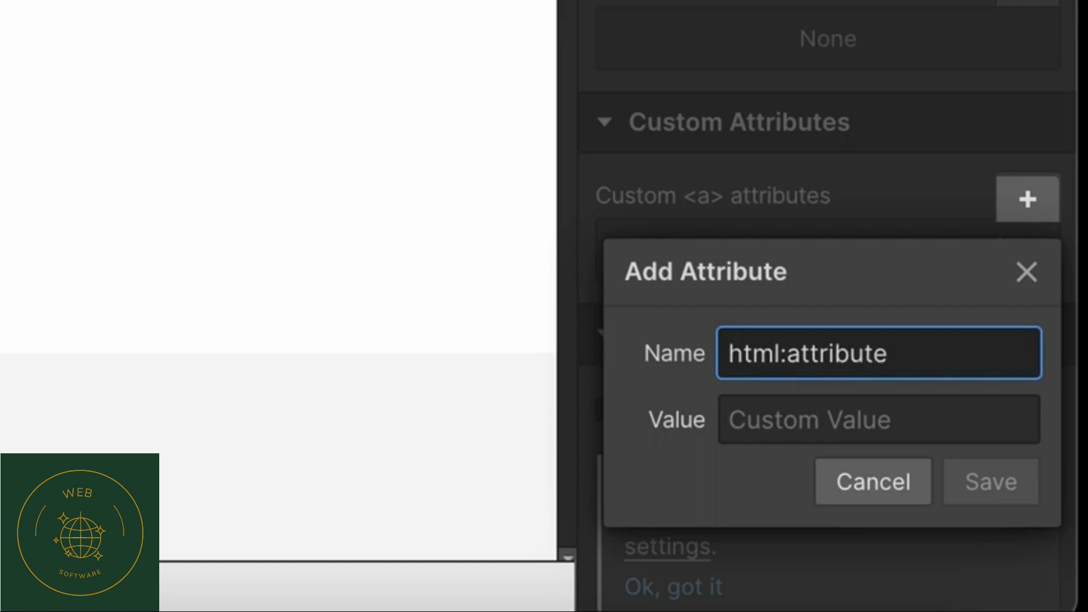
{"action": "key", "text": "Tab"}
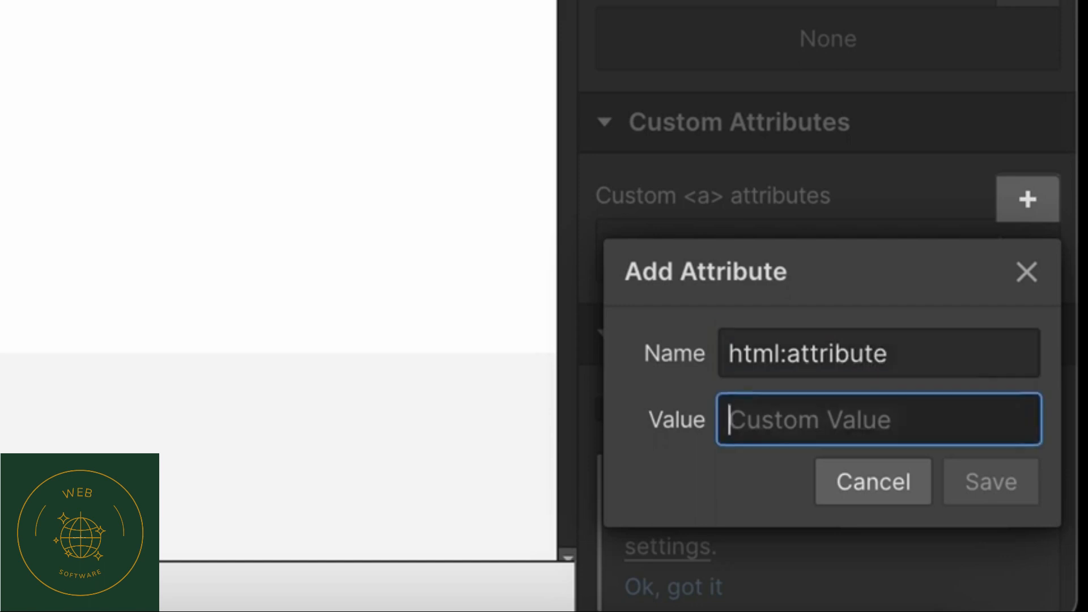
{"action": "type", "text": "href"}
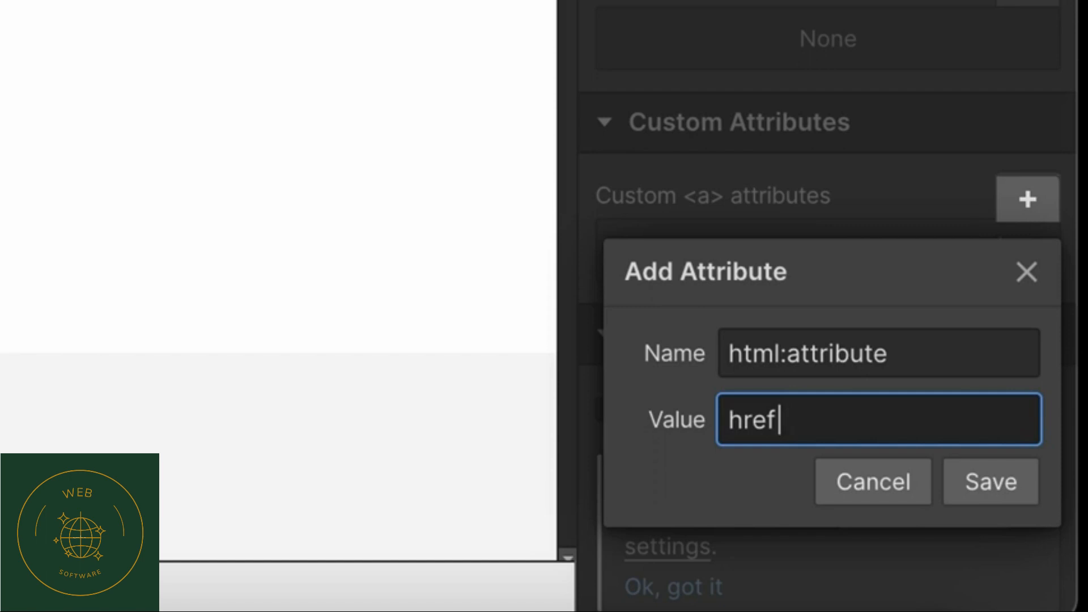
{"action": "type", "text": "|{{}}"}
{"action": "key", "text": "Left"}
{"action": "key", "text": "Left"}
{"action": "type", "text": "."}
{"action": "key", "text": "Left"}
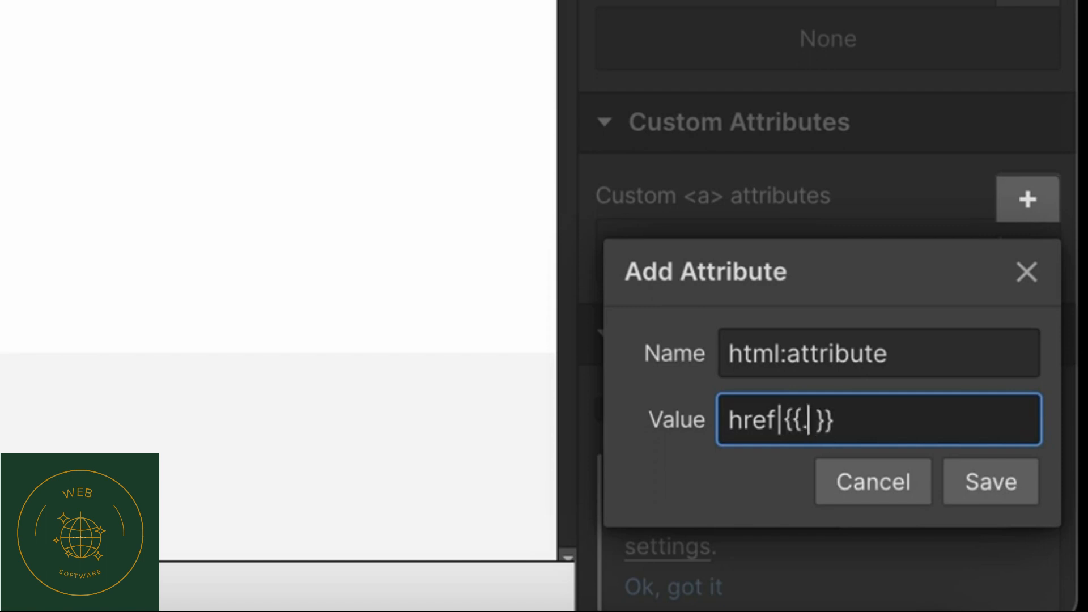
{"action": "key", "text": "BackSpace"}
{"action": "type", "text": "product."}
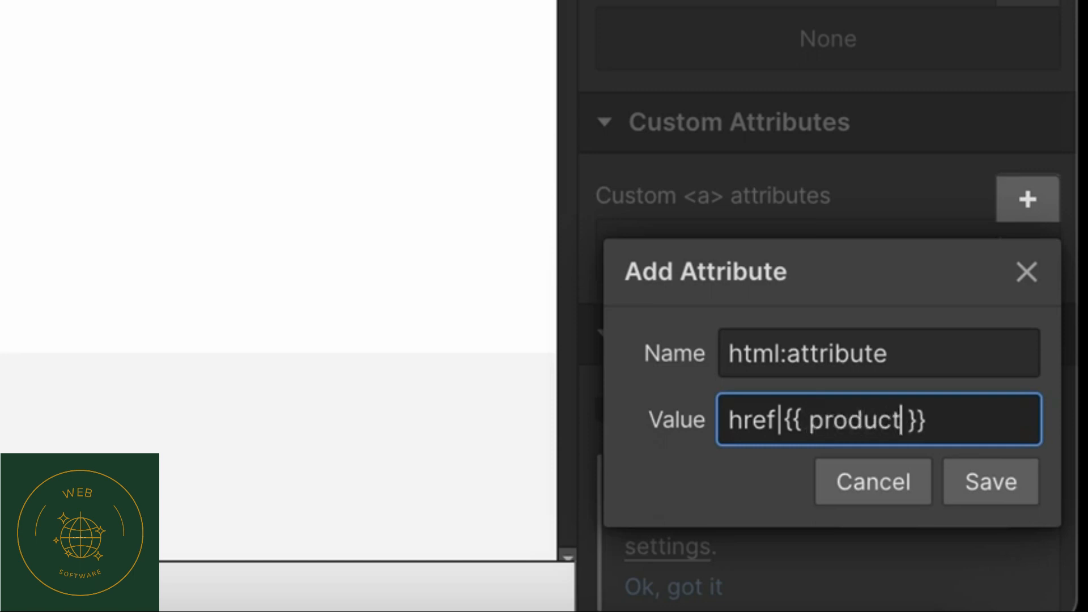
{"action": "type", "text": "url"}
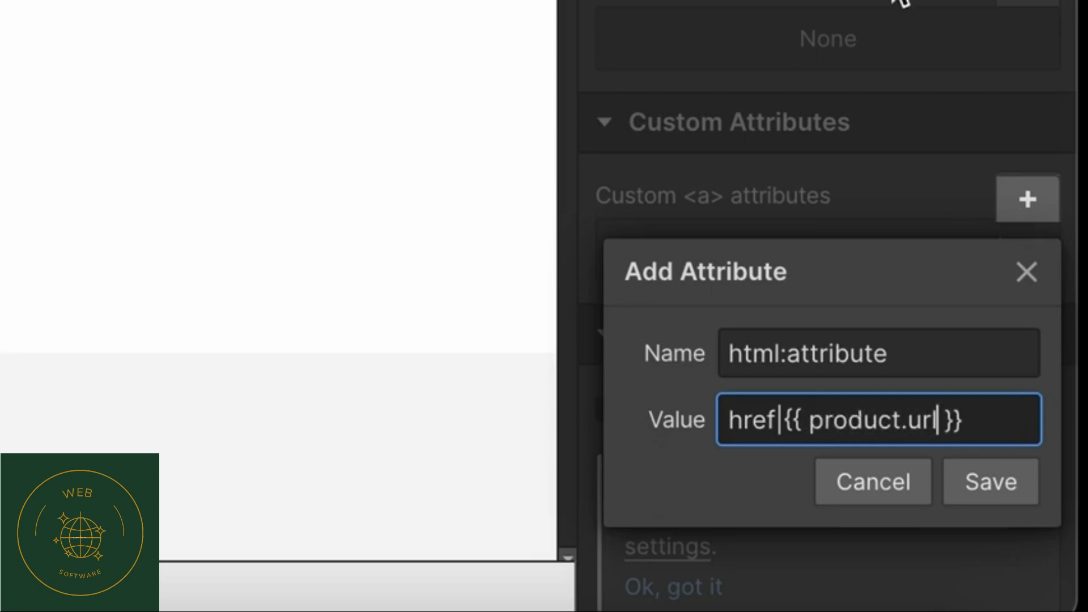
{"action": "left_click", "coordinate": [992, 475]}
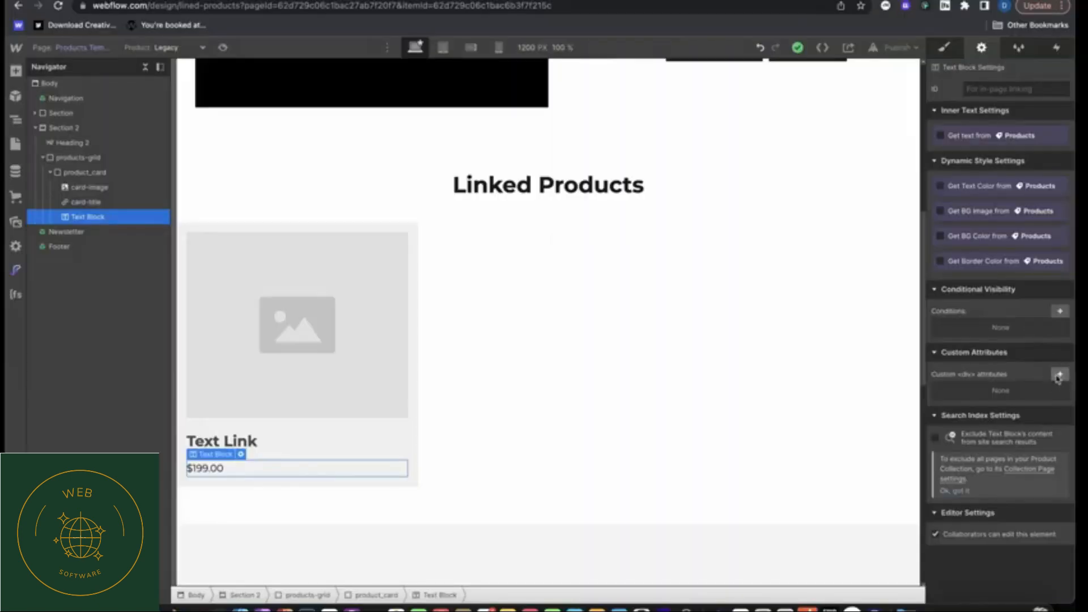
Add a custom attribute liquid:object with the value product.price | money to the price text block.
{"action": "left_click", "coordinate": [1059, 375]}
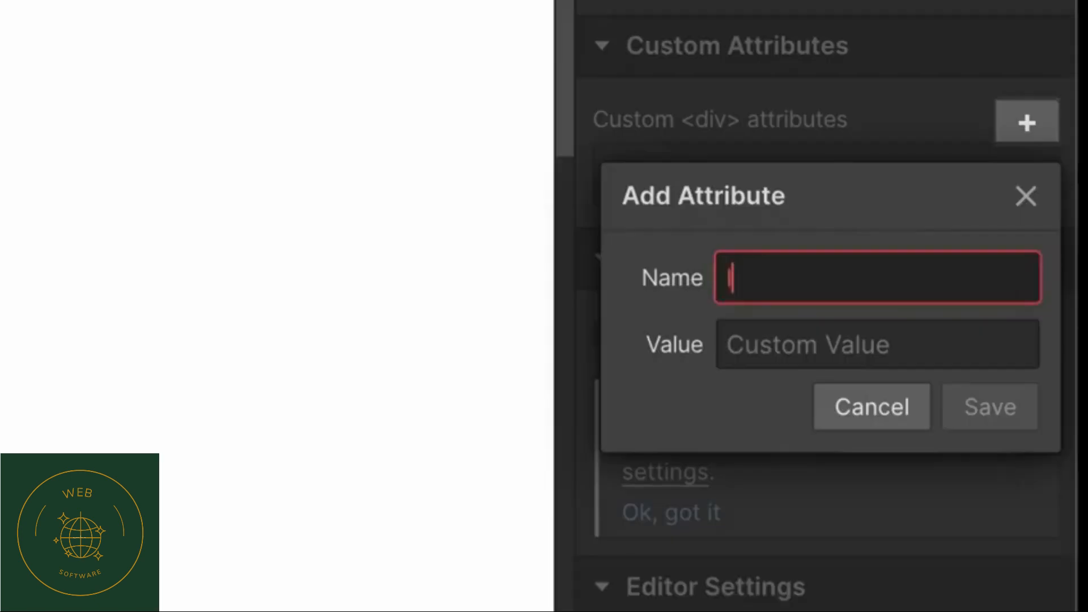
{"action": "type", "text": "liquid:object"}
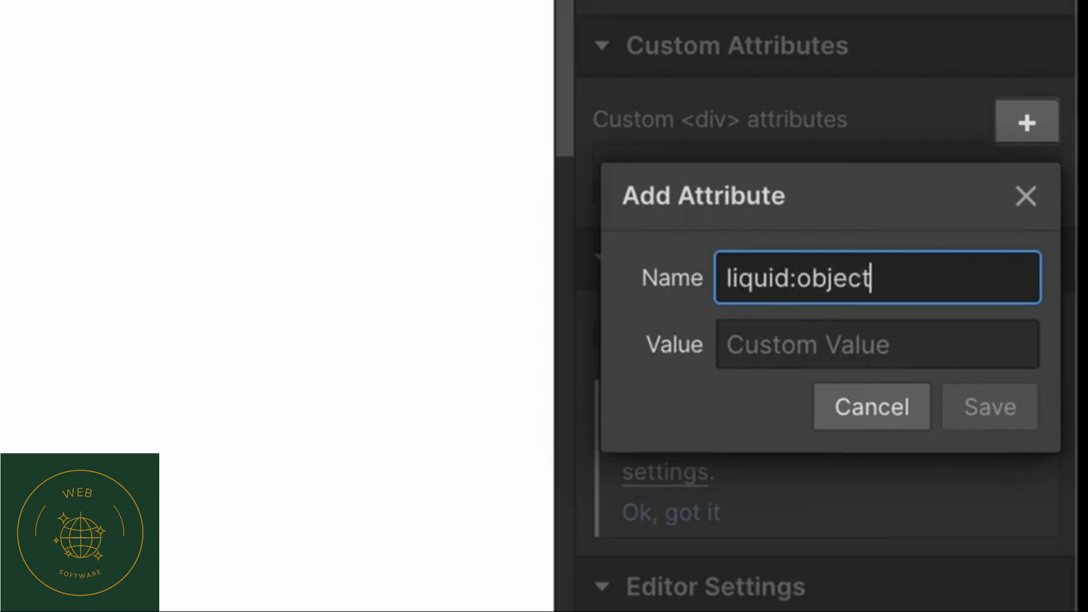
{"action": "left_click", "coordinate": [728, 344]}
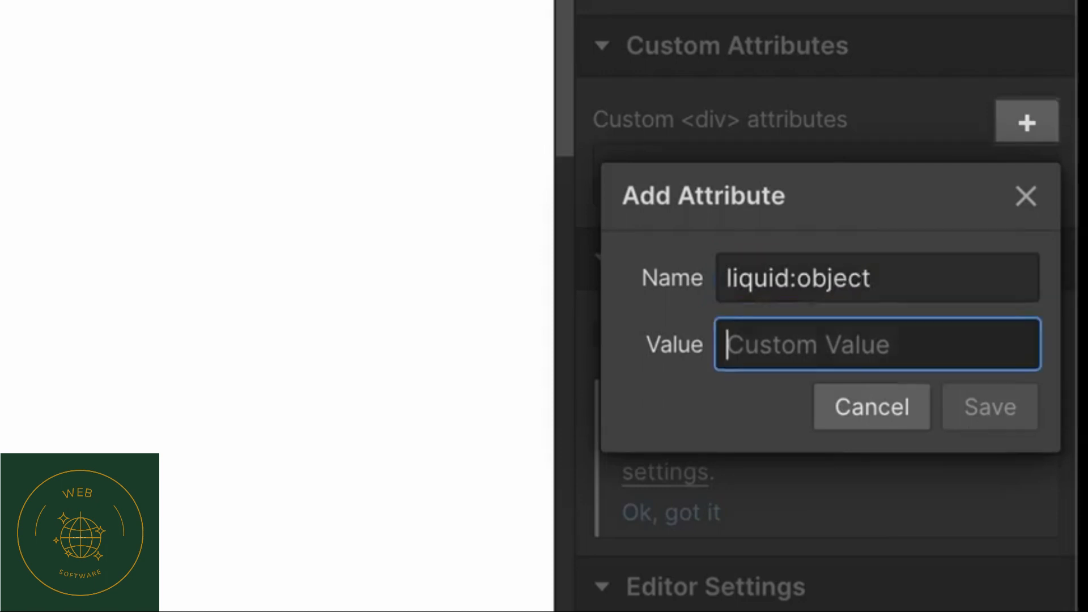
{"action": "type", "text": "product"}
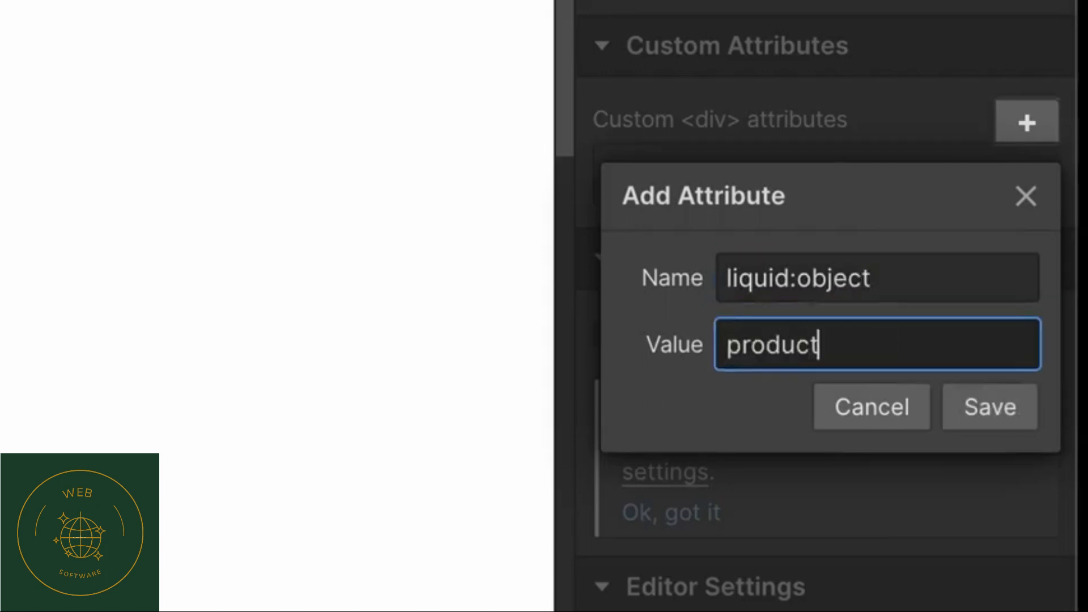
{"action": "type", "text": ".price"}
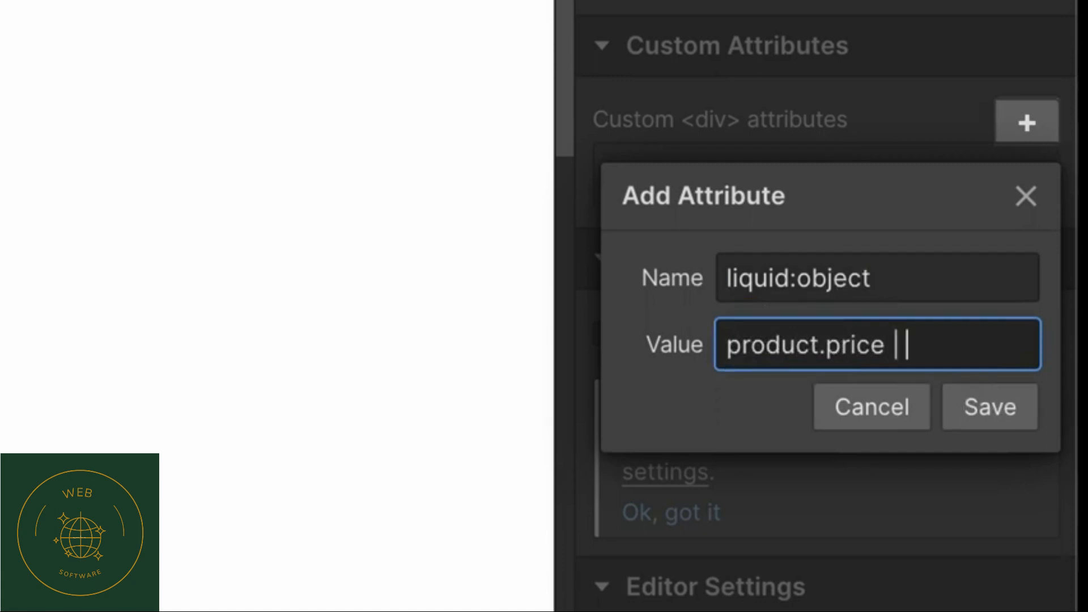
{"action": "type", "text": "| money"}
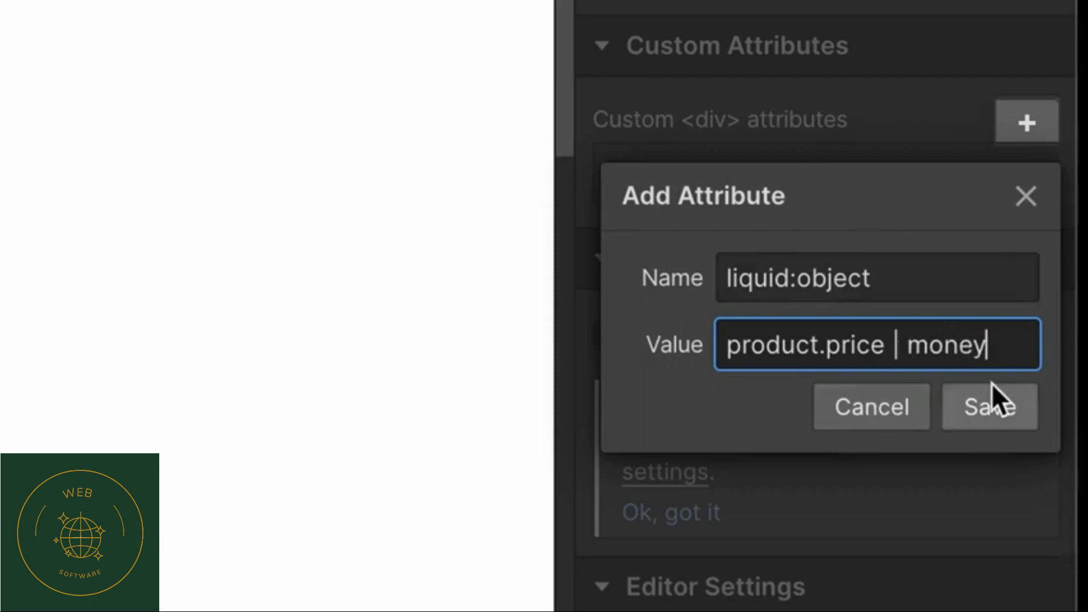
{"action": "left_click", "coordinate": [1001, 404]}
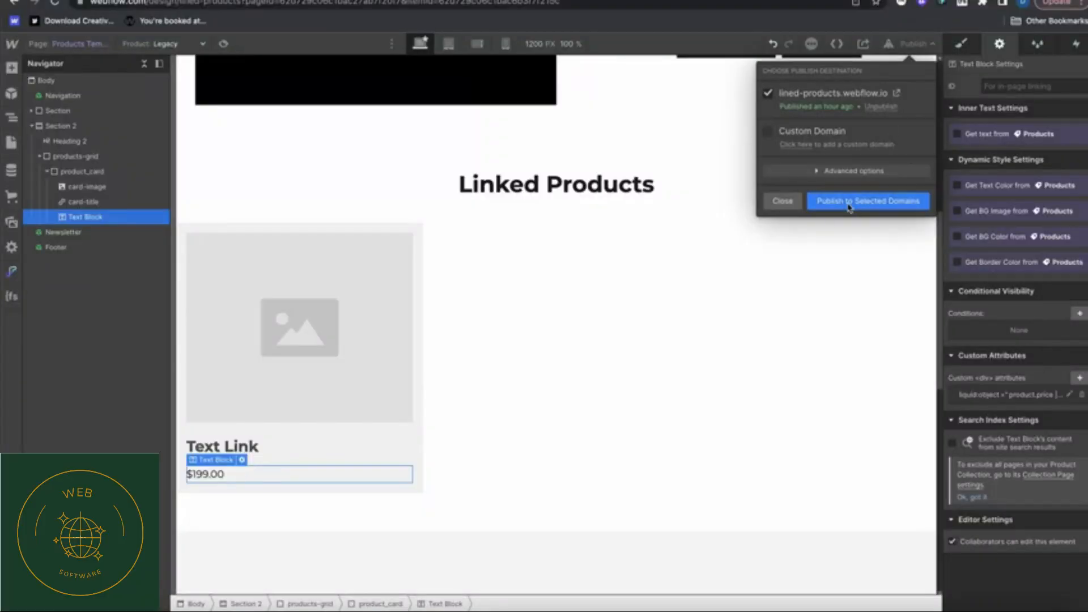
Publish the site to the lined-products.webflow.io domain and close the publish settings.
{"action": "left_click", "coordinate": [868, 200]}
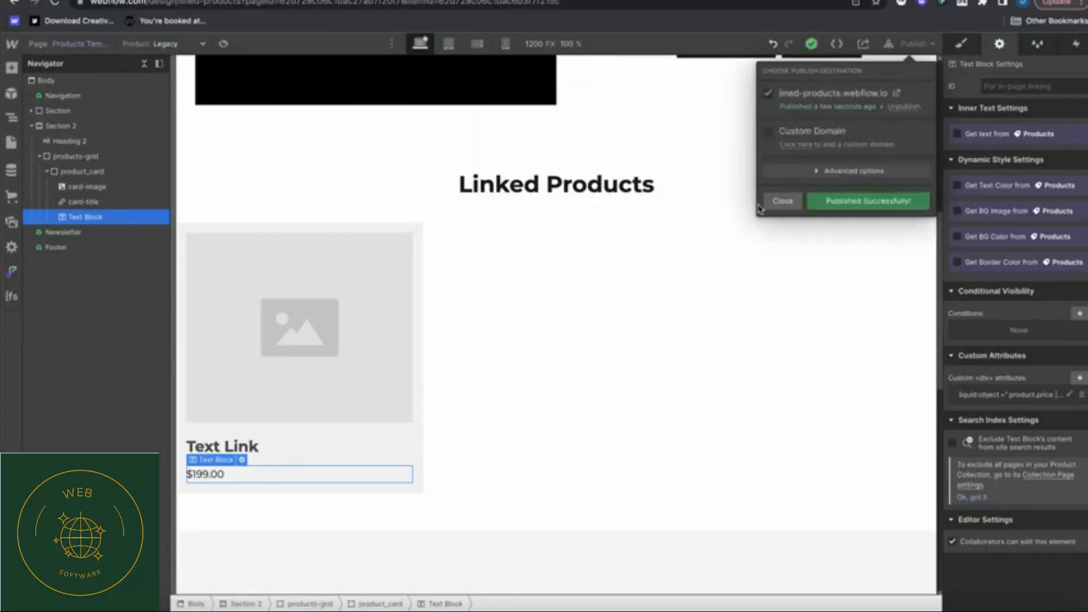
{"action": "left_click", "coordinate": [778, 203]}
Export the Udesly configuration for Webflow to Shopify and download the site's exported code as a ZIP.
{"action": "left_click", "coordinate": [922, 3]}
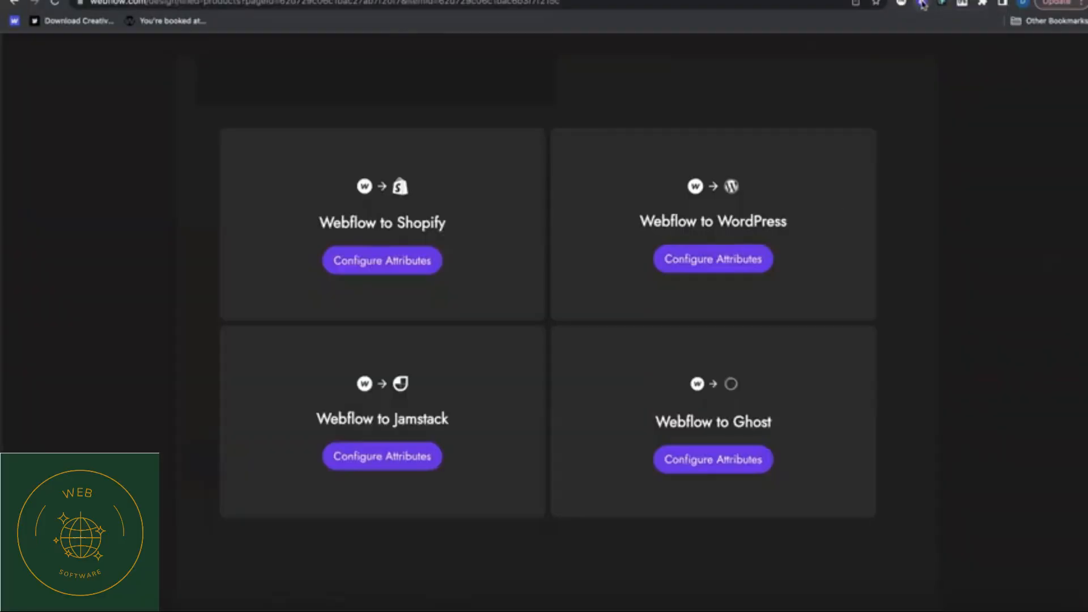
{"action": "left_click", "coordinate": [412, 262]}
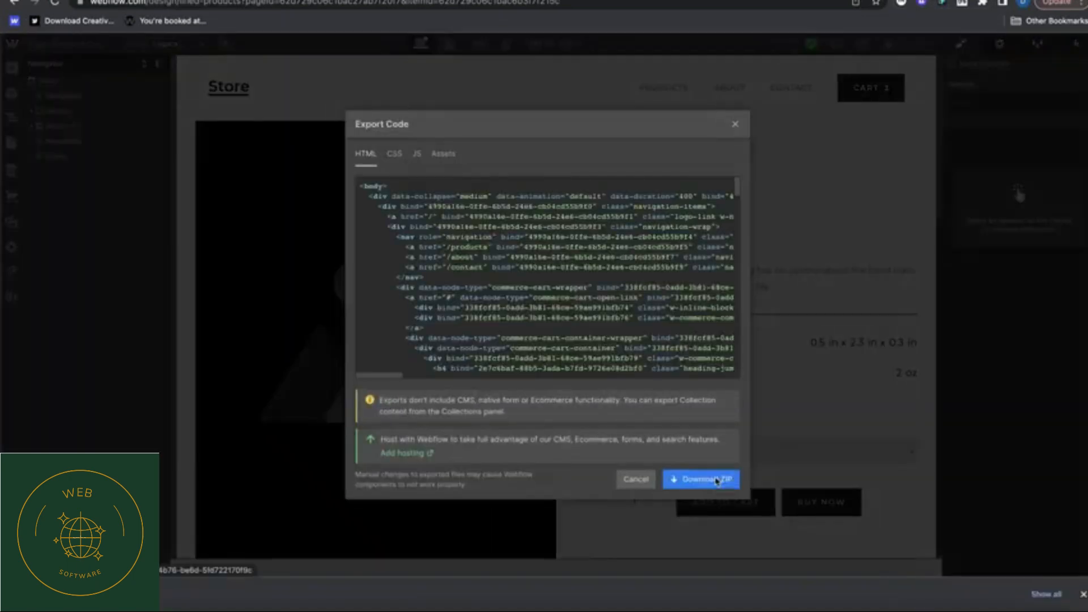
{"action": "left_click", "coordinate": [717, 480]}
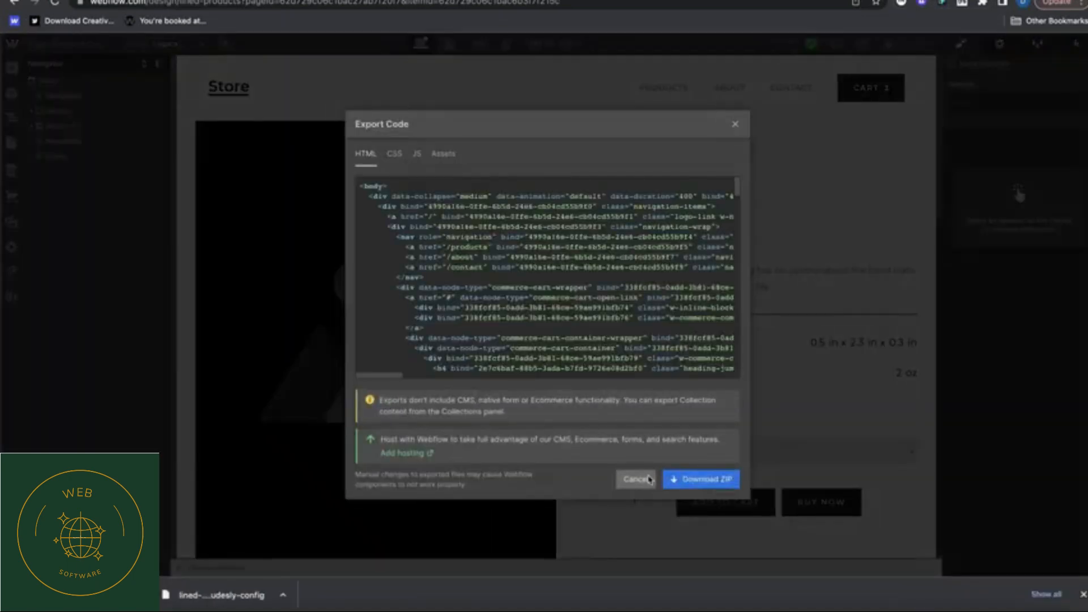
Switch to the Shopify admin and upload the lined-products ZIP file to the theme library.
{"action": "left_click", "coordinate": [445, 91]}
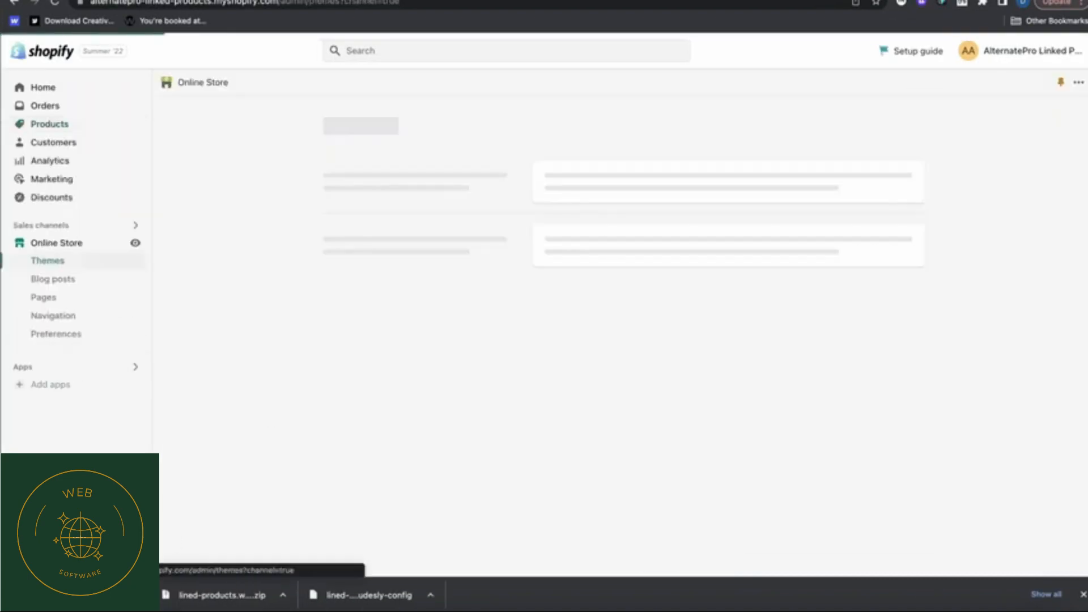
{"action": "scroll", "coordinate": [360, 393], "scroll_direction": "down", "scroll_amount": 2}
{"action": "left_click", "coordinate": [357, 490]}
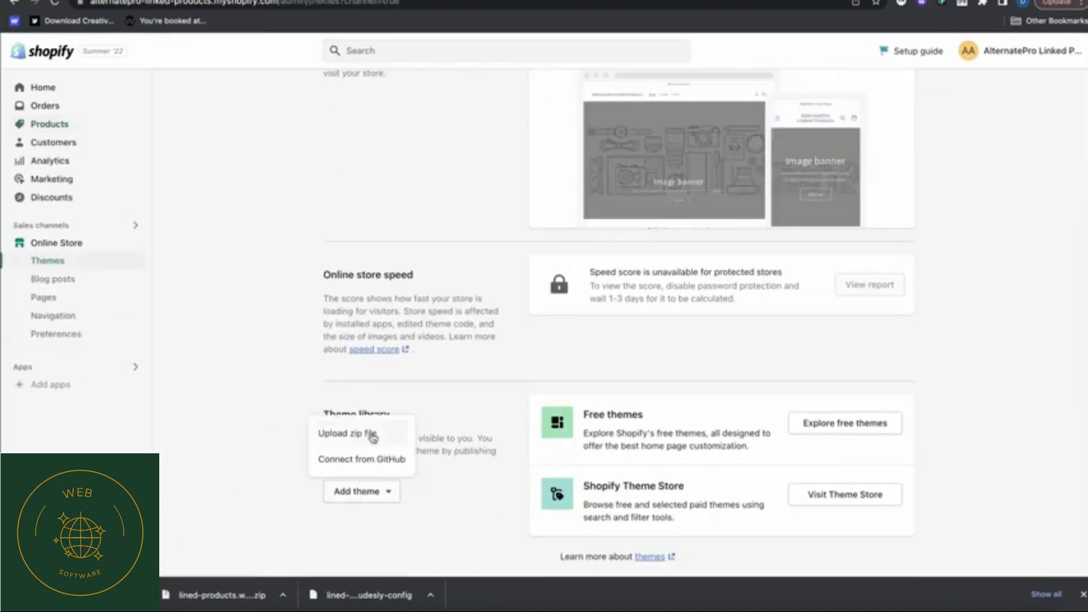
{"action": "left_click", "coordinate": [365, 432]}
{"action": "left_click_drag", "start_coordinate": [221, 596], "coordinate": [525, 372]}
{"action": "left_click", "coordinate": [696, 407]}
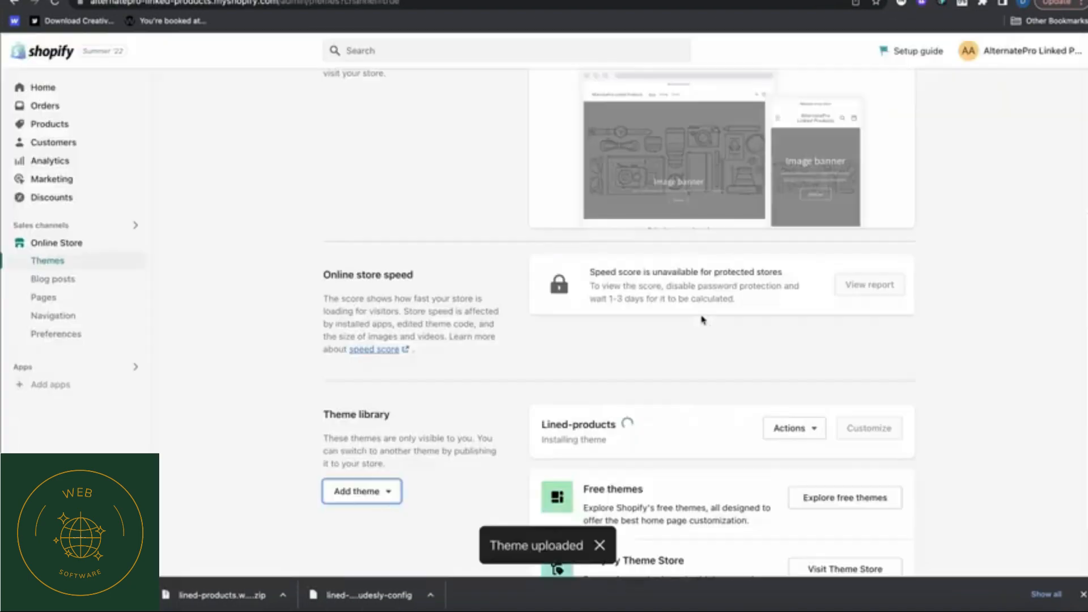
Publish the uploaded Lined-products theme as the store's live theme.
{"action": "left_click", "coordinate": [792, 437]}
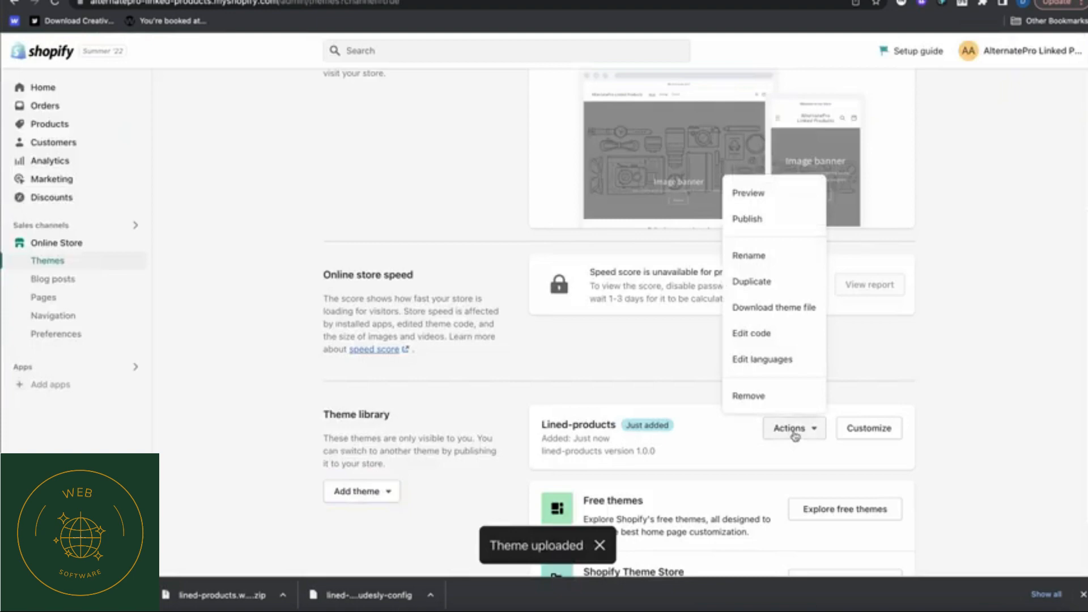
{"action": "left_click", "coordinate": [762, 220]}
{"action": "left_click", "coordinate": [706, 429]}
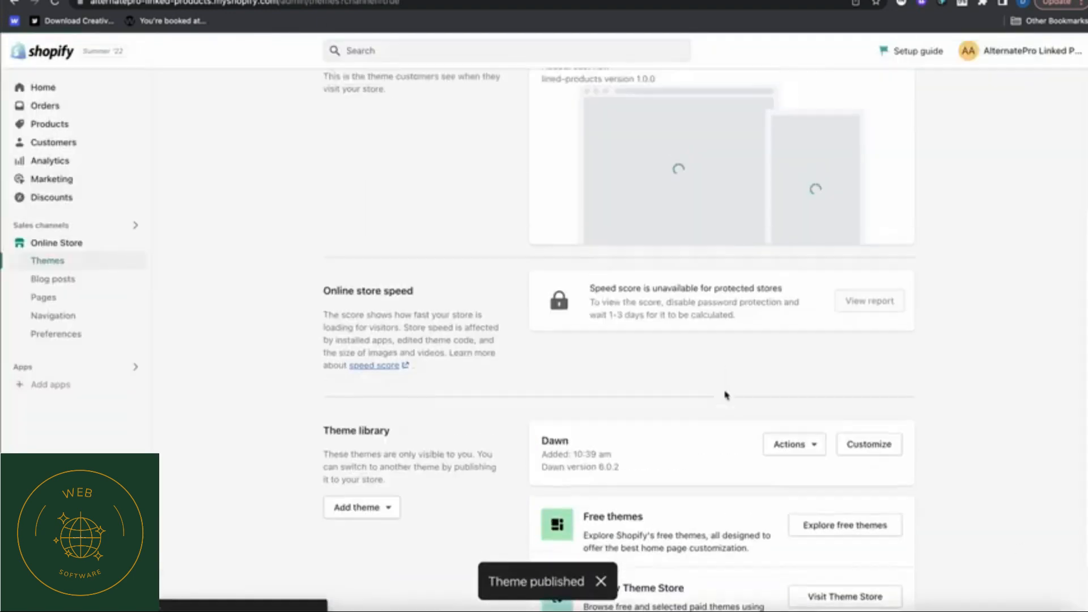
Add Breathtaking, Clearness and Directness to the Awesomeness product's linked products metafield and save the product.
{"action": "scroll", "coordinate": [683, 405], "scroll_direction": "up", "scroll_amount": 5}
{"action": "left_click", "coordinate": [39, 124]}
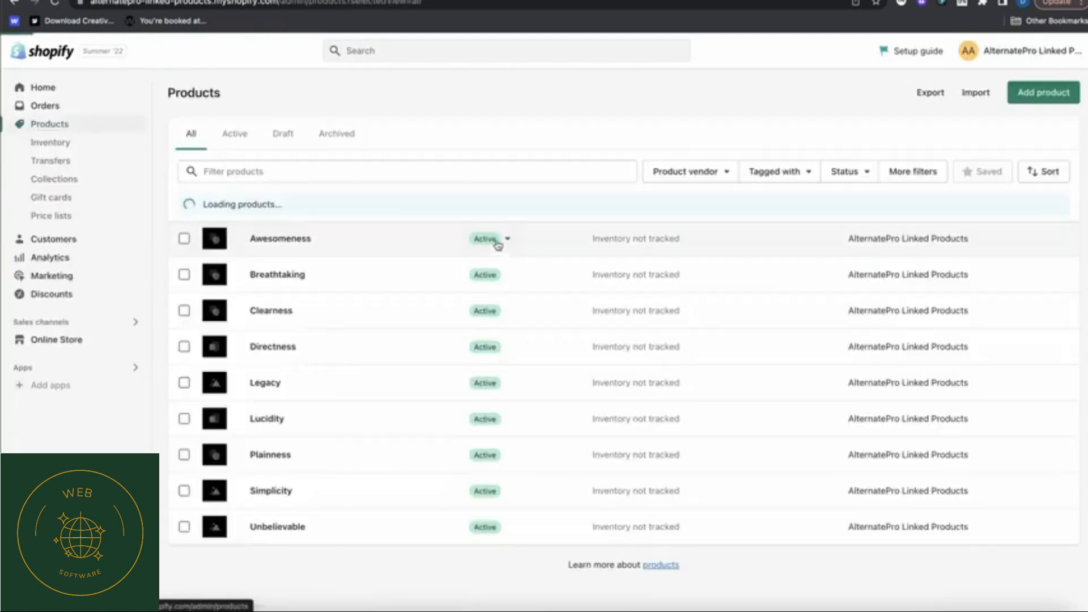
{"action": "left_click", "coordinate": [286, 240]}
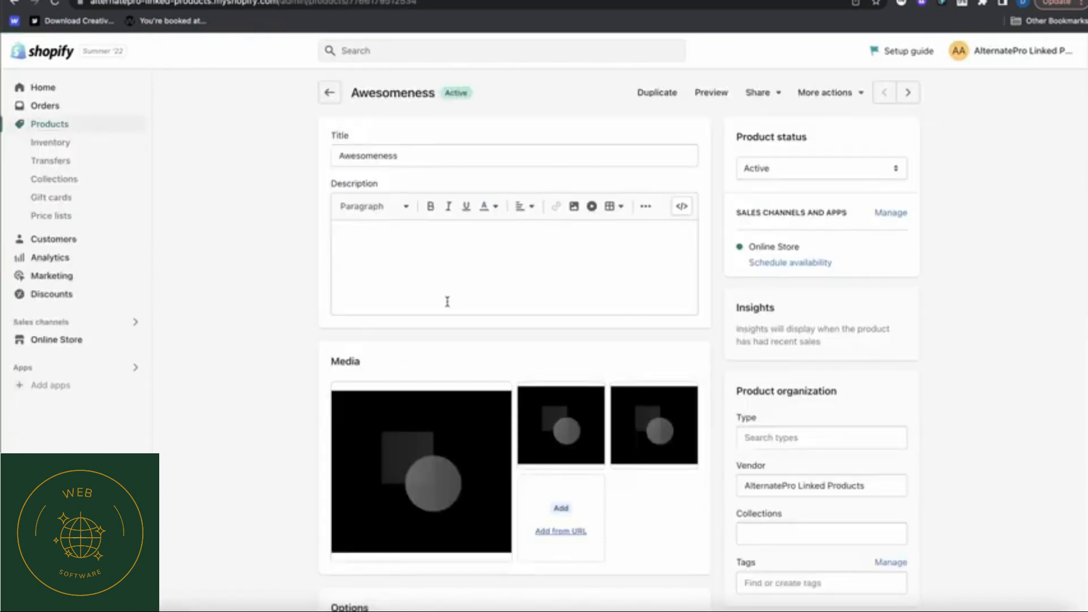
{"action": "scroll", "coordinate": [431, 318], "scroll_direction": "down", "scroll_amount": 10}
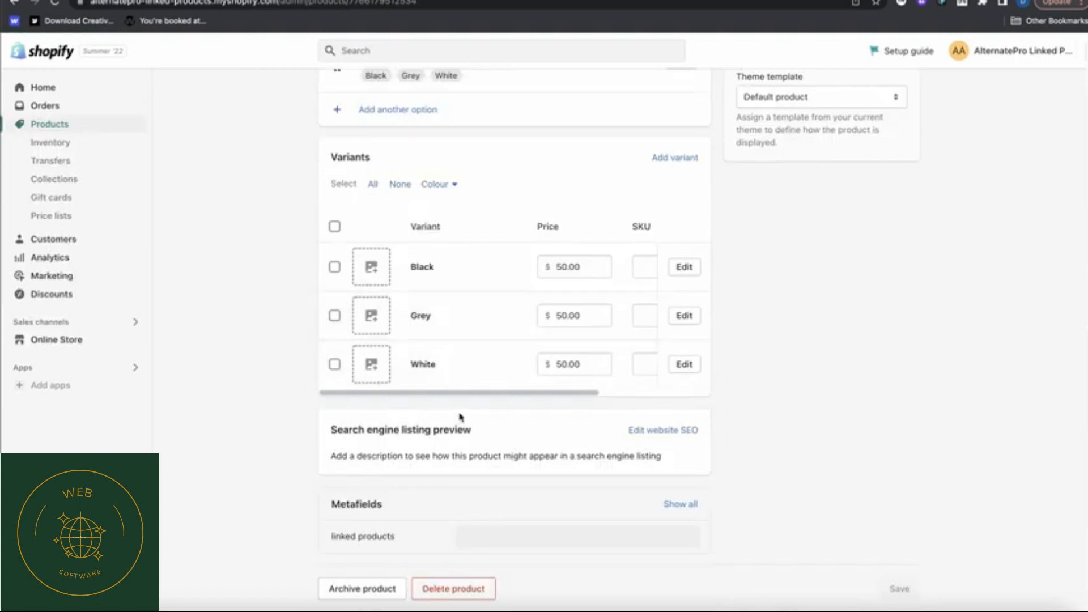
{"action": "left_click", "coordinate": [505, 532]}
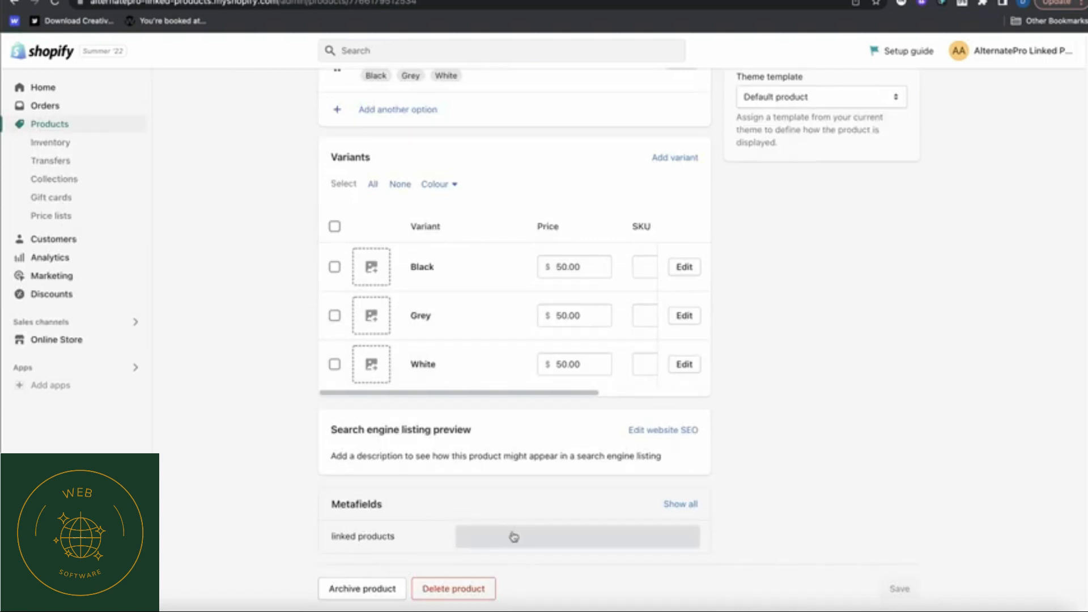
{"action": "left_click", "coordinate": [531, 536]}
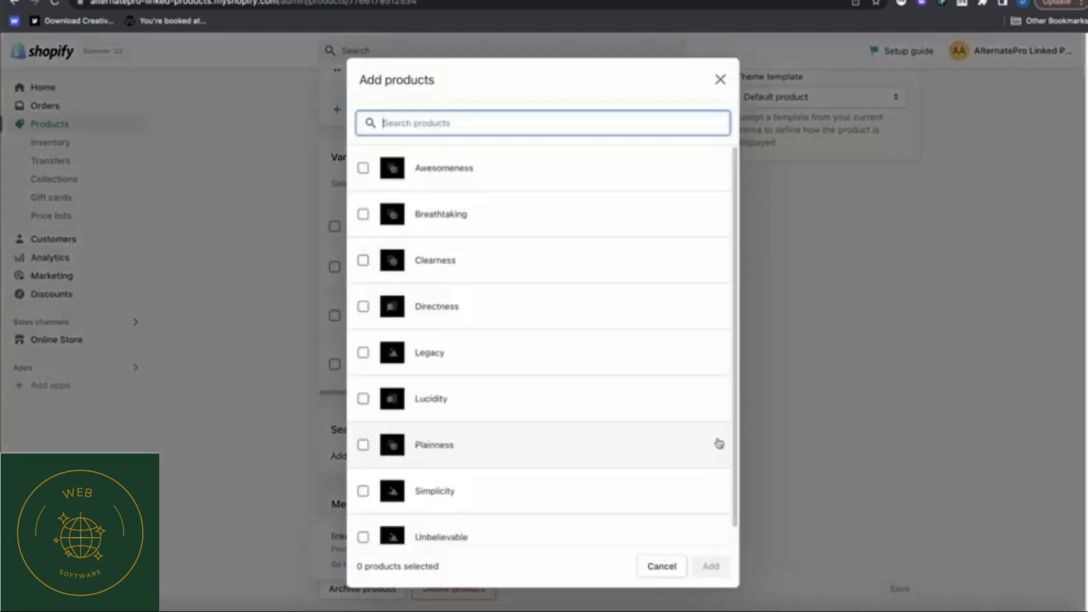
{"action": "left_click", "coordinate": [363, 214]}
{"action": "left_click", "coordinate": [362, 260]}
{"action": "left_click", "coordinate": [363, 306]}
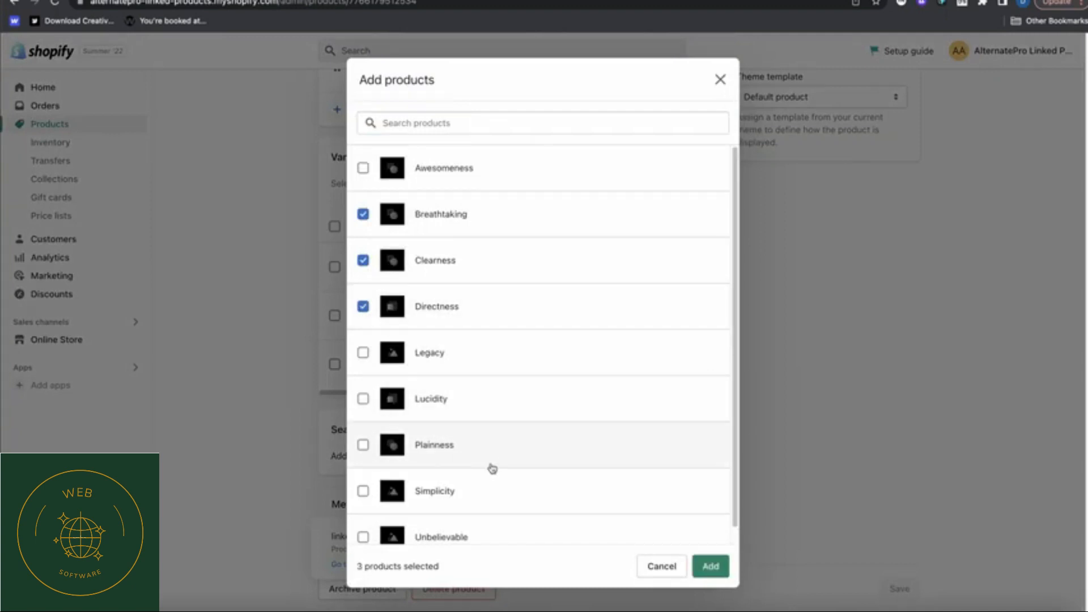
{"action": "left_click", "coordinate": [715, 567]}
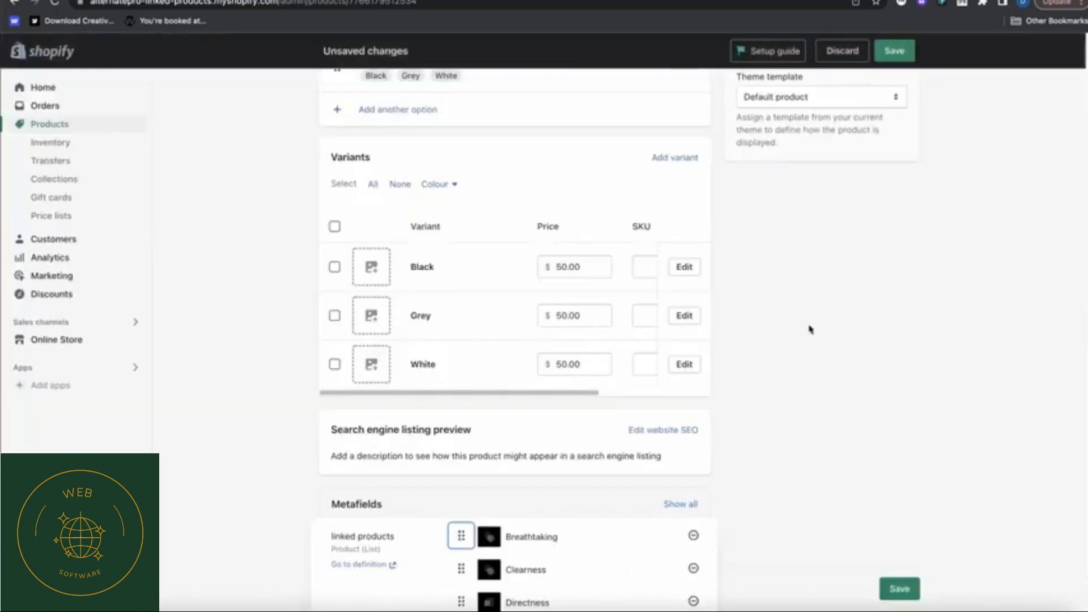
{"action": "left_click", "coordinate": [894, 51]}
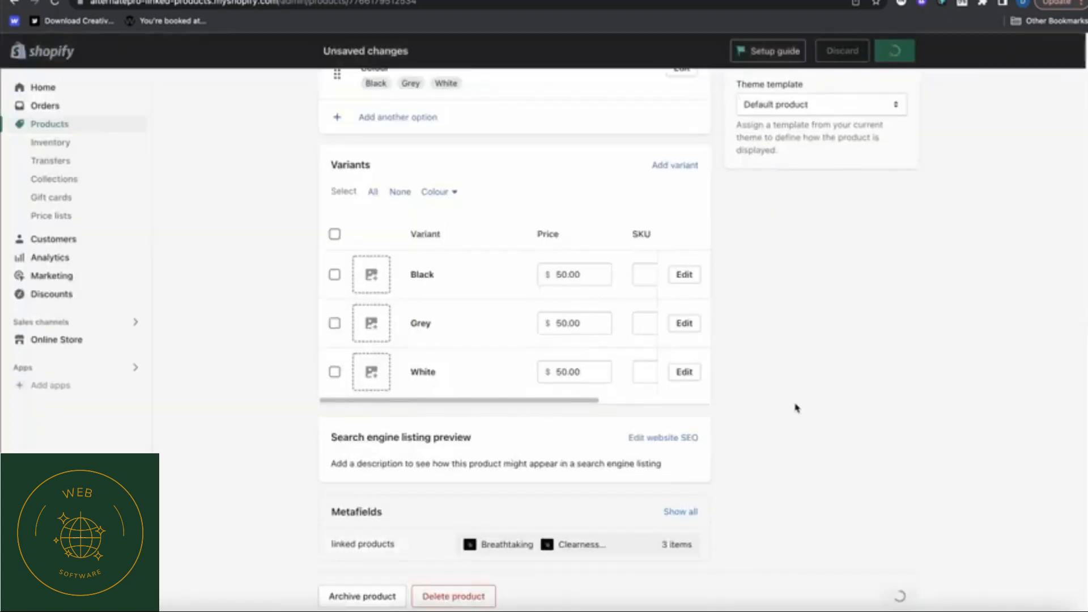
Preview the Awesomeness product page in the store and examine its Linked Products section.
{"action": "scroll", "coordinate": [791, 406], "scroll_direction": "up", "scroll_amount": 5}
{"action": "scroll", "coordinate": [791, 407], "scroll_direction": "up", "scroll_amount": 3}
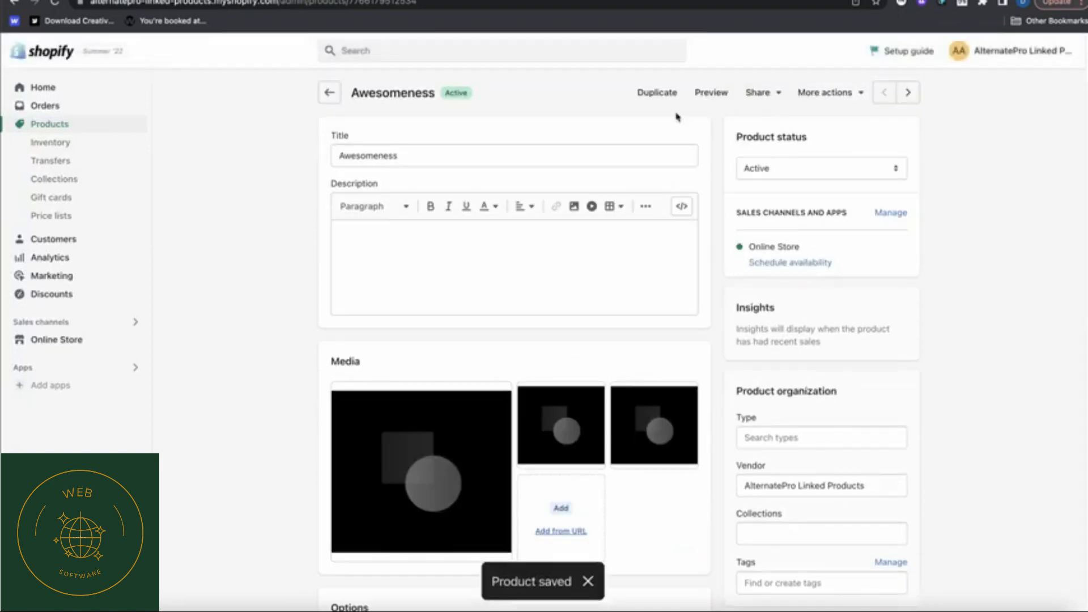
{"action": "left_click", "coordinate": [694, 95]}
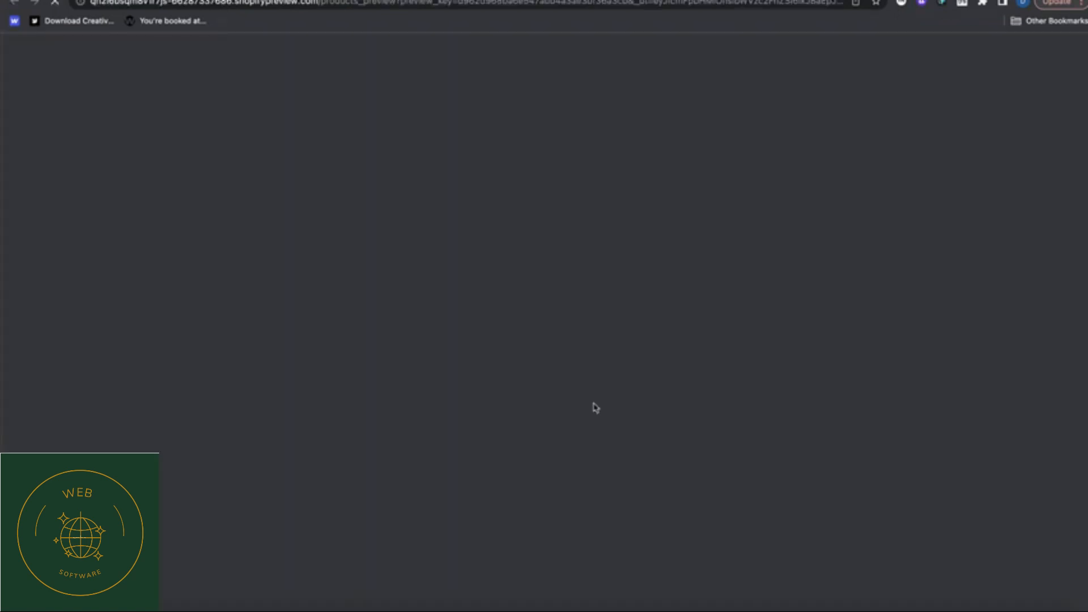
{"action": "scroll", "coordinate": [589, 406], "scroll_direction": "down", "scroll_amount": 8}
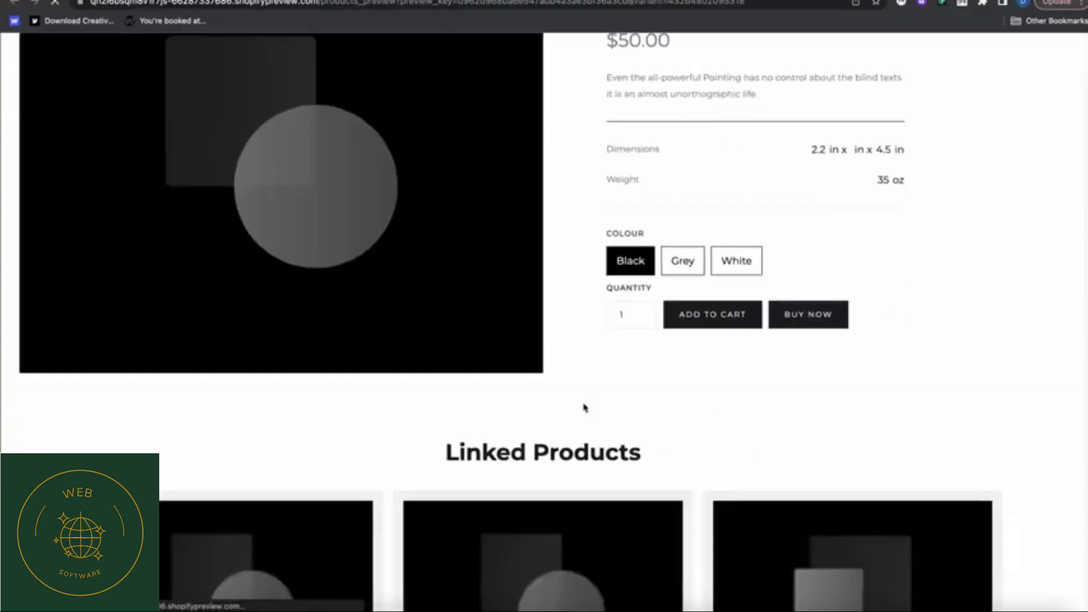